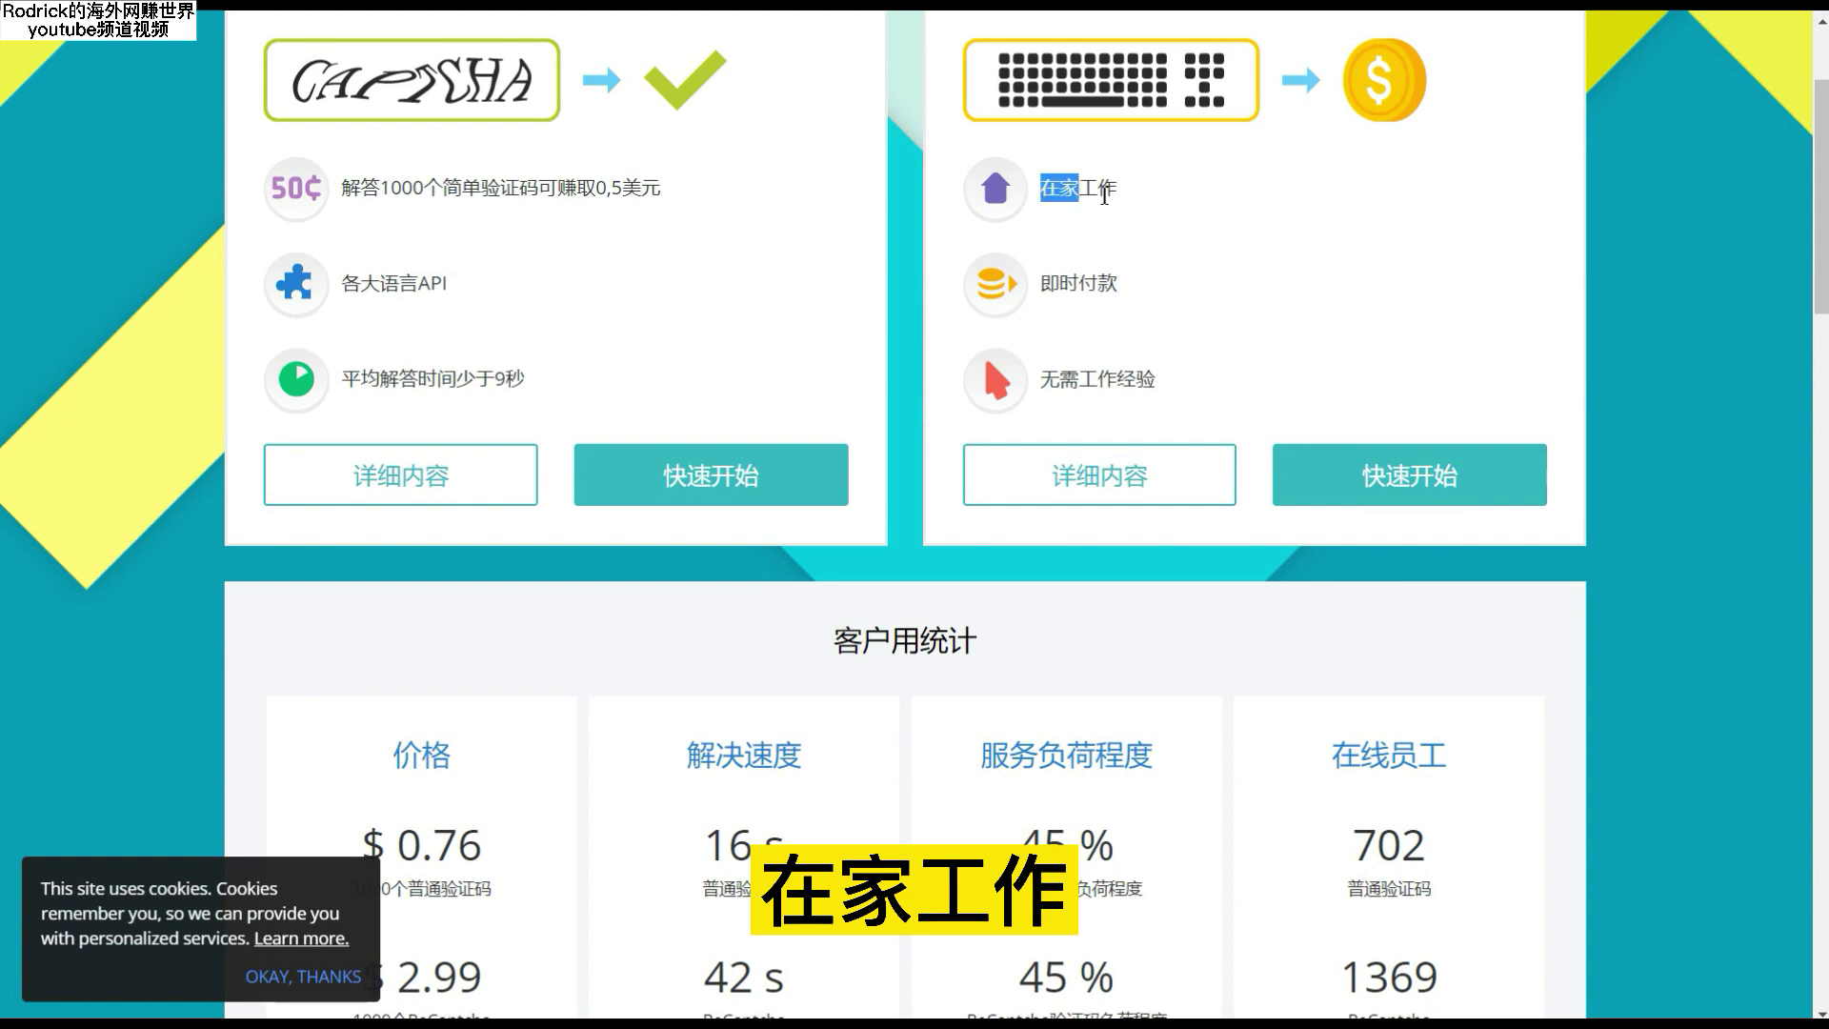
# Step: Highlight the 即时付款 and 无需工作经验 benefits on the 在家工作 card and open its quick-start registration
pyautogui.click(1126, 202)
pyautogui.moveTo(1042, 283); pyautogui.dragTo(1119, 283)
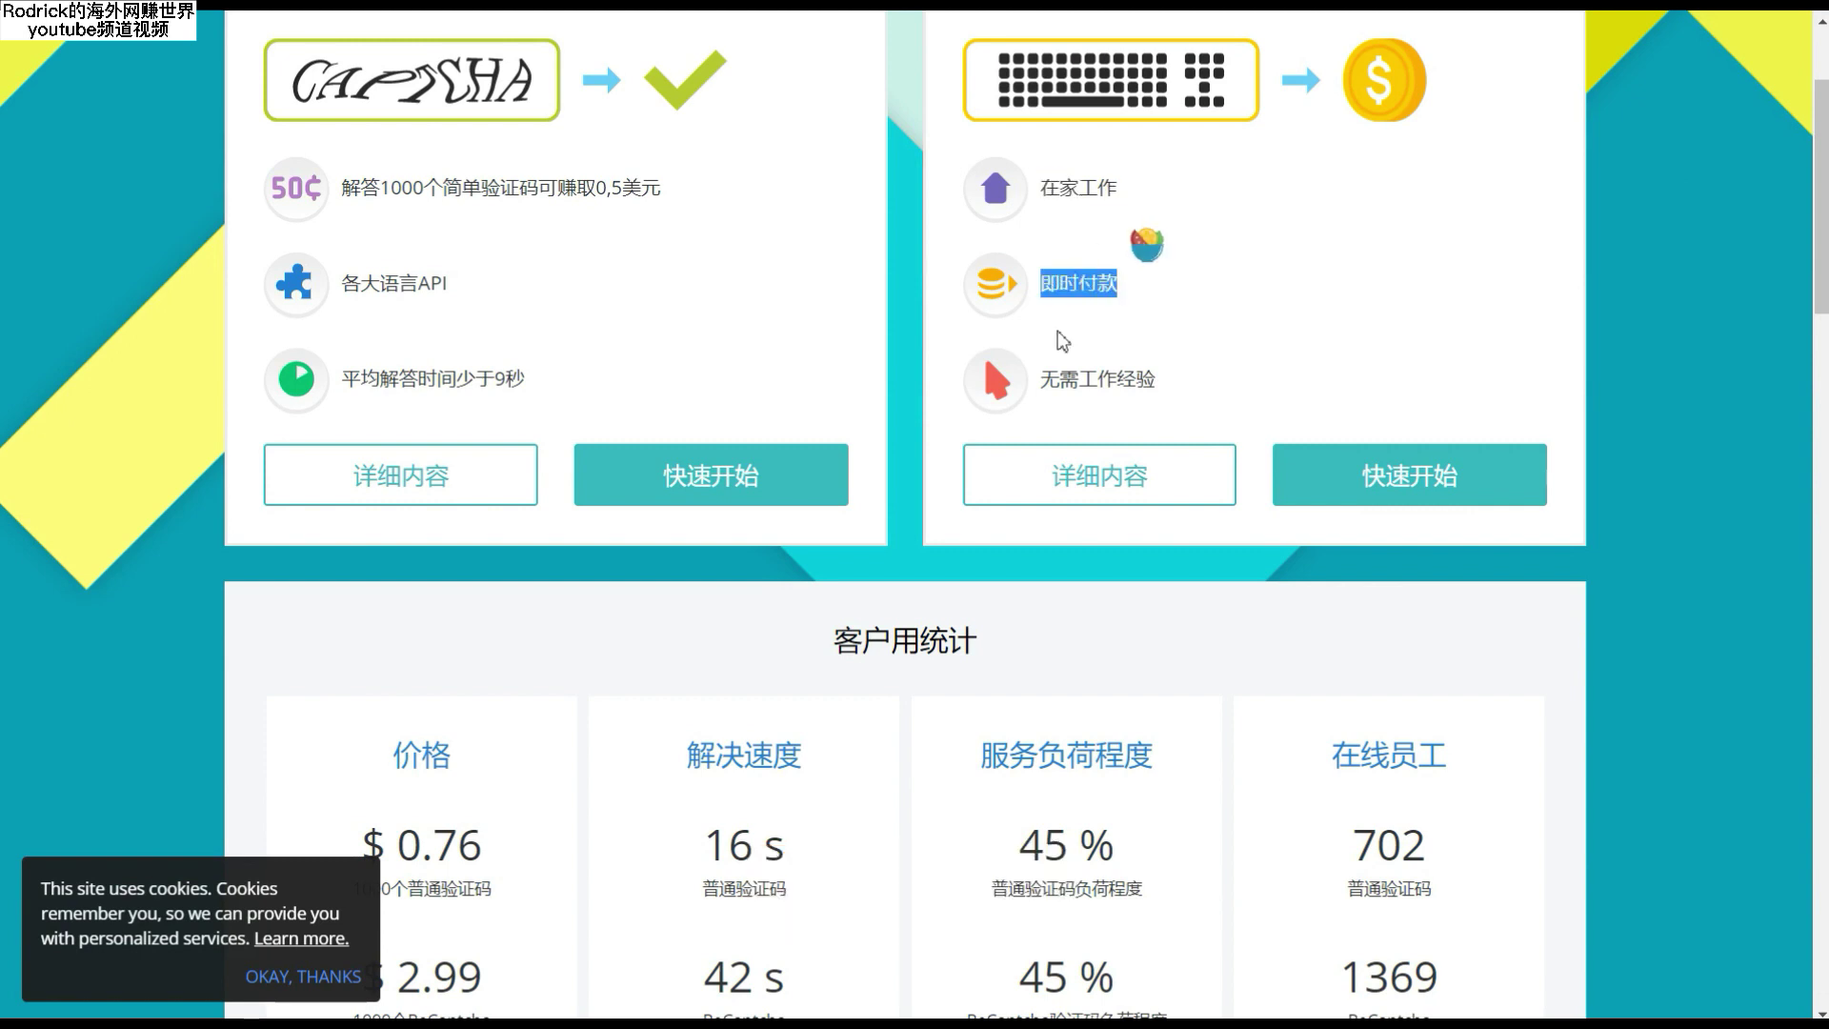
pyautogui.moveTo(1042, 378); pyautogui.dragTo(1134, 379)
pyautogui.click(1160, 386)
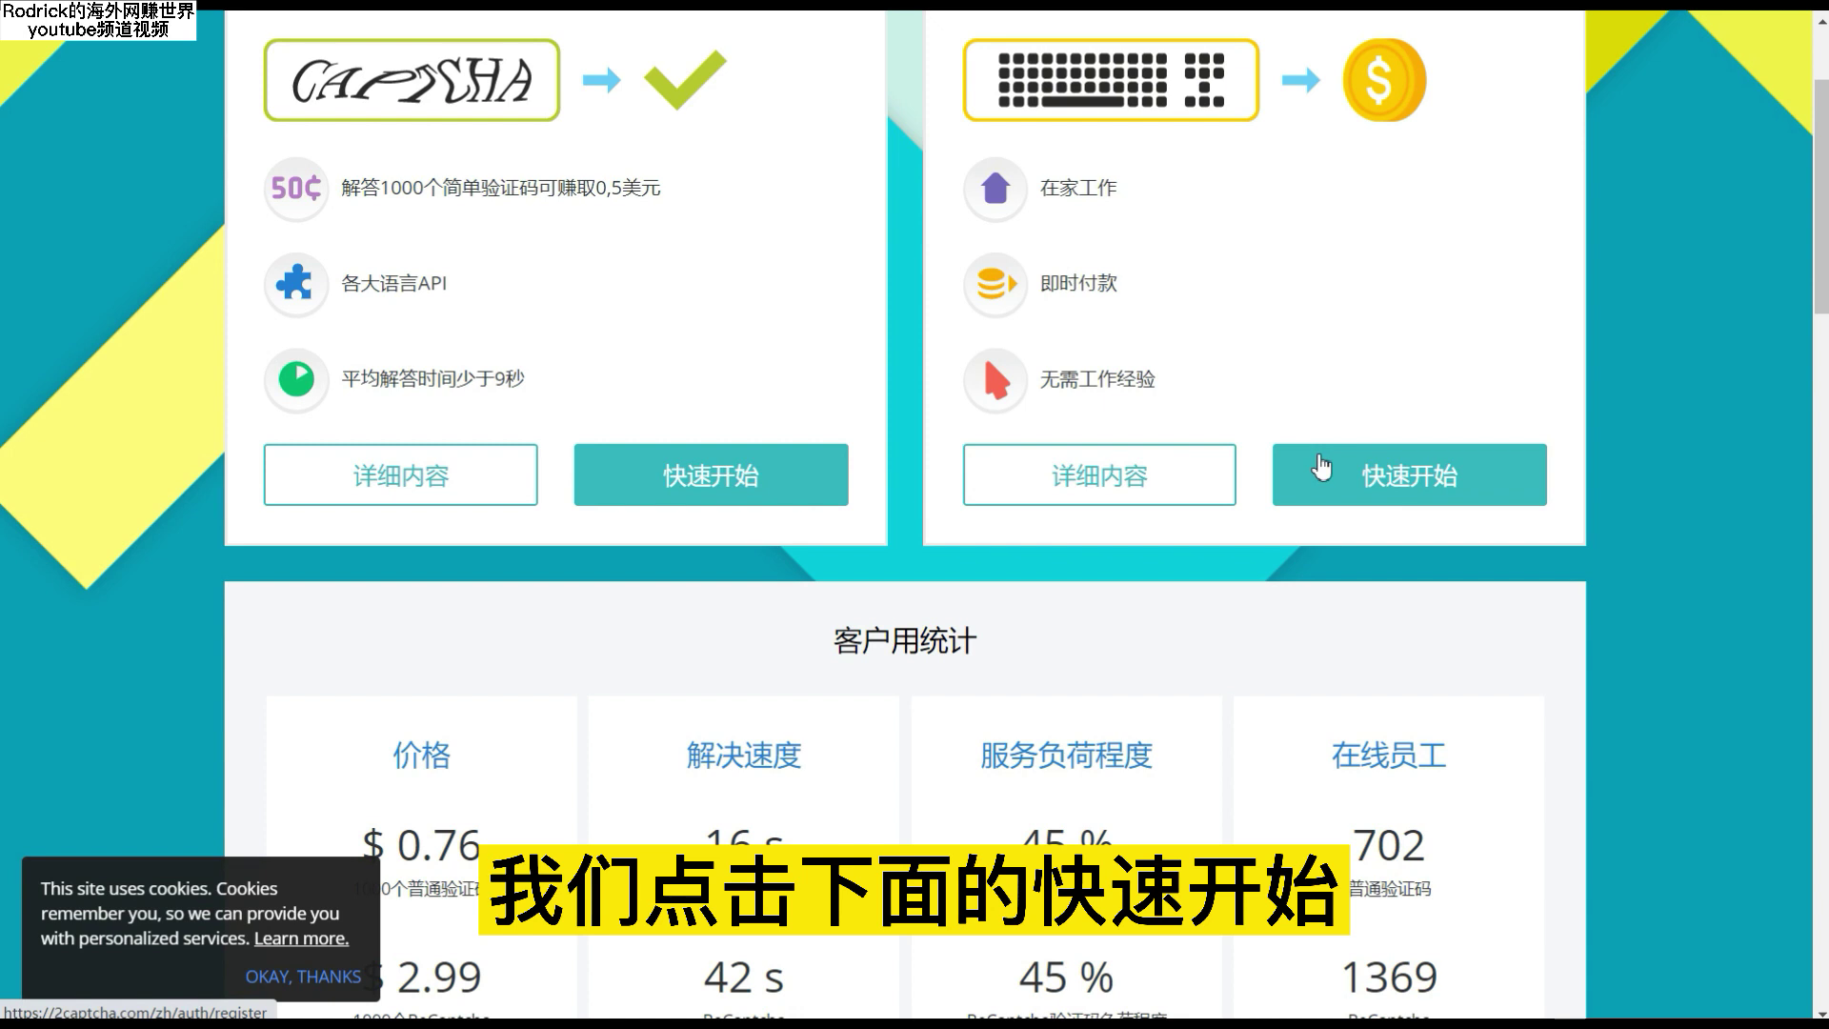
pyautogui.click(1318, 465)
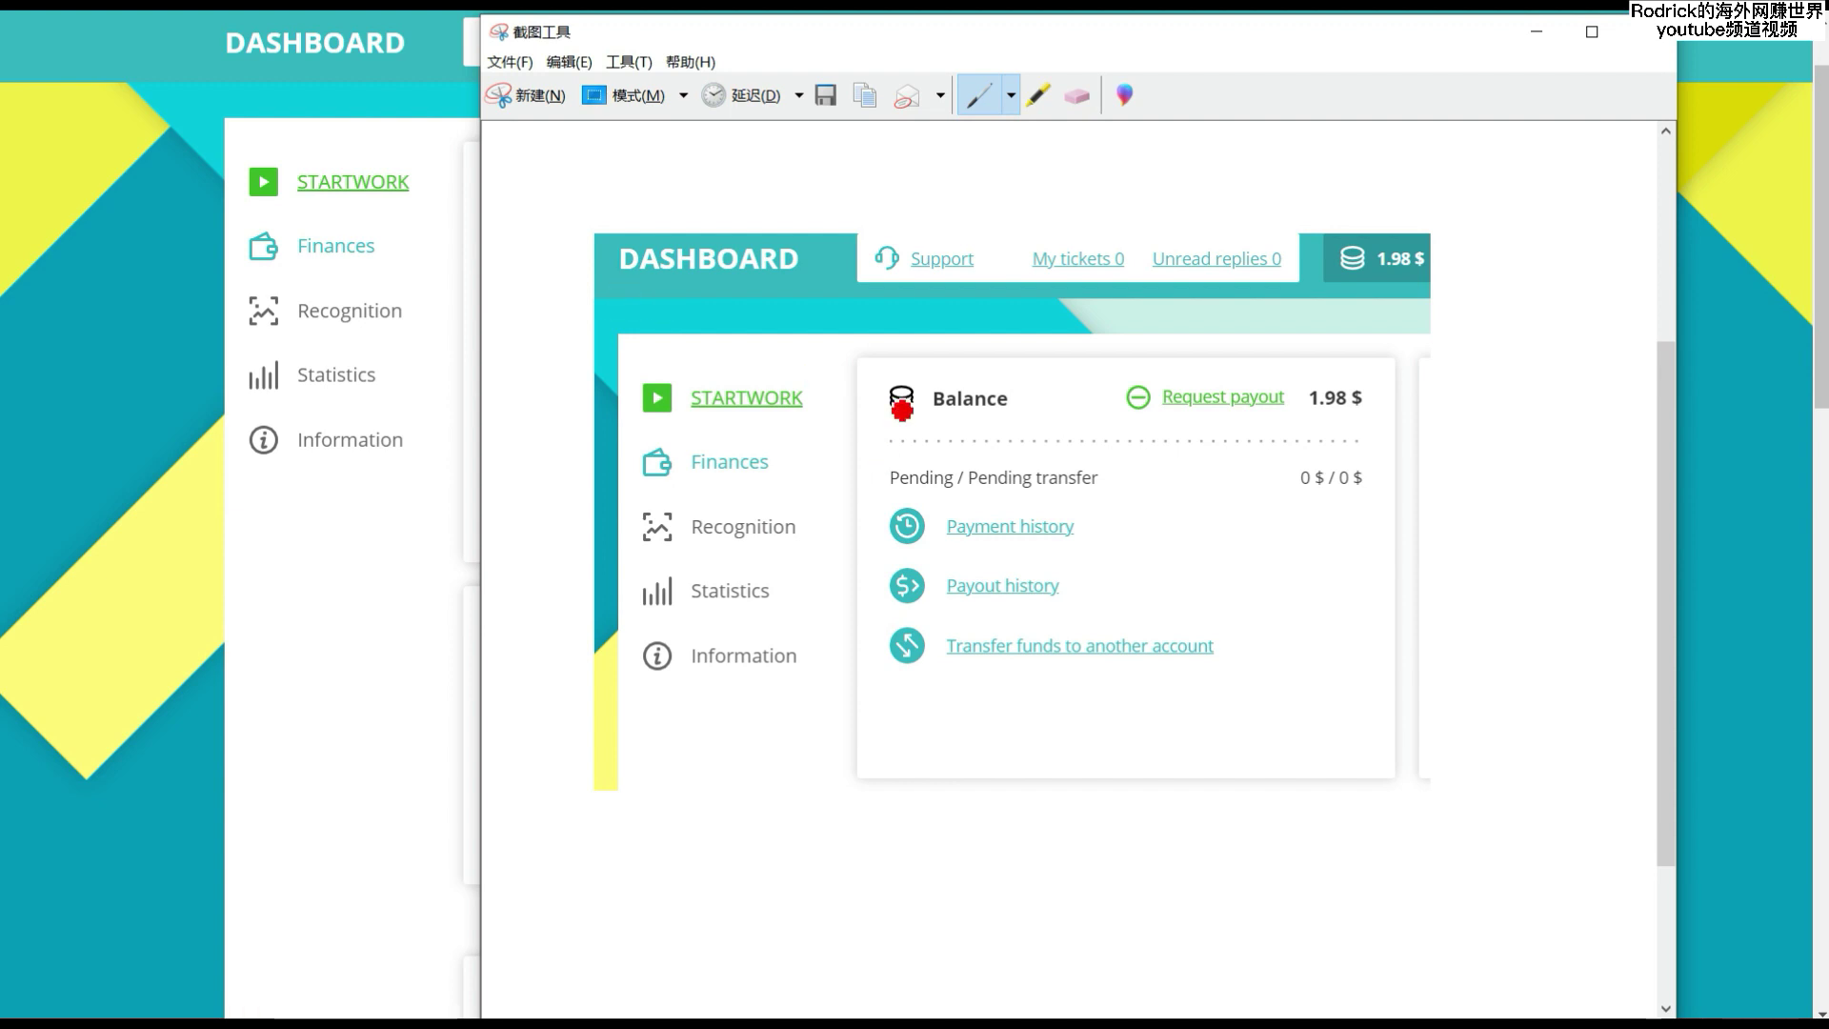
# Step: Underline Balance, its dollar amount and Request payout in red on the dashboard capture in the Snipping Tool
pyautogui.moveTo(883, 420); pyautogui.dragTo(1026, 429)
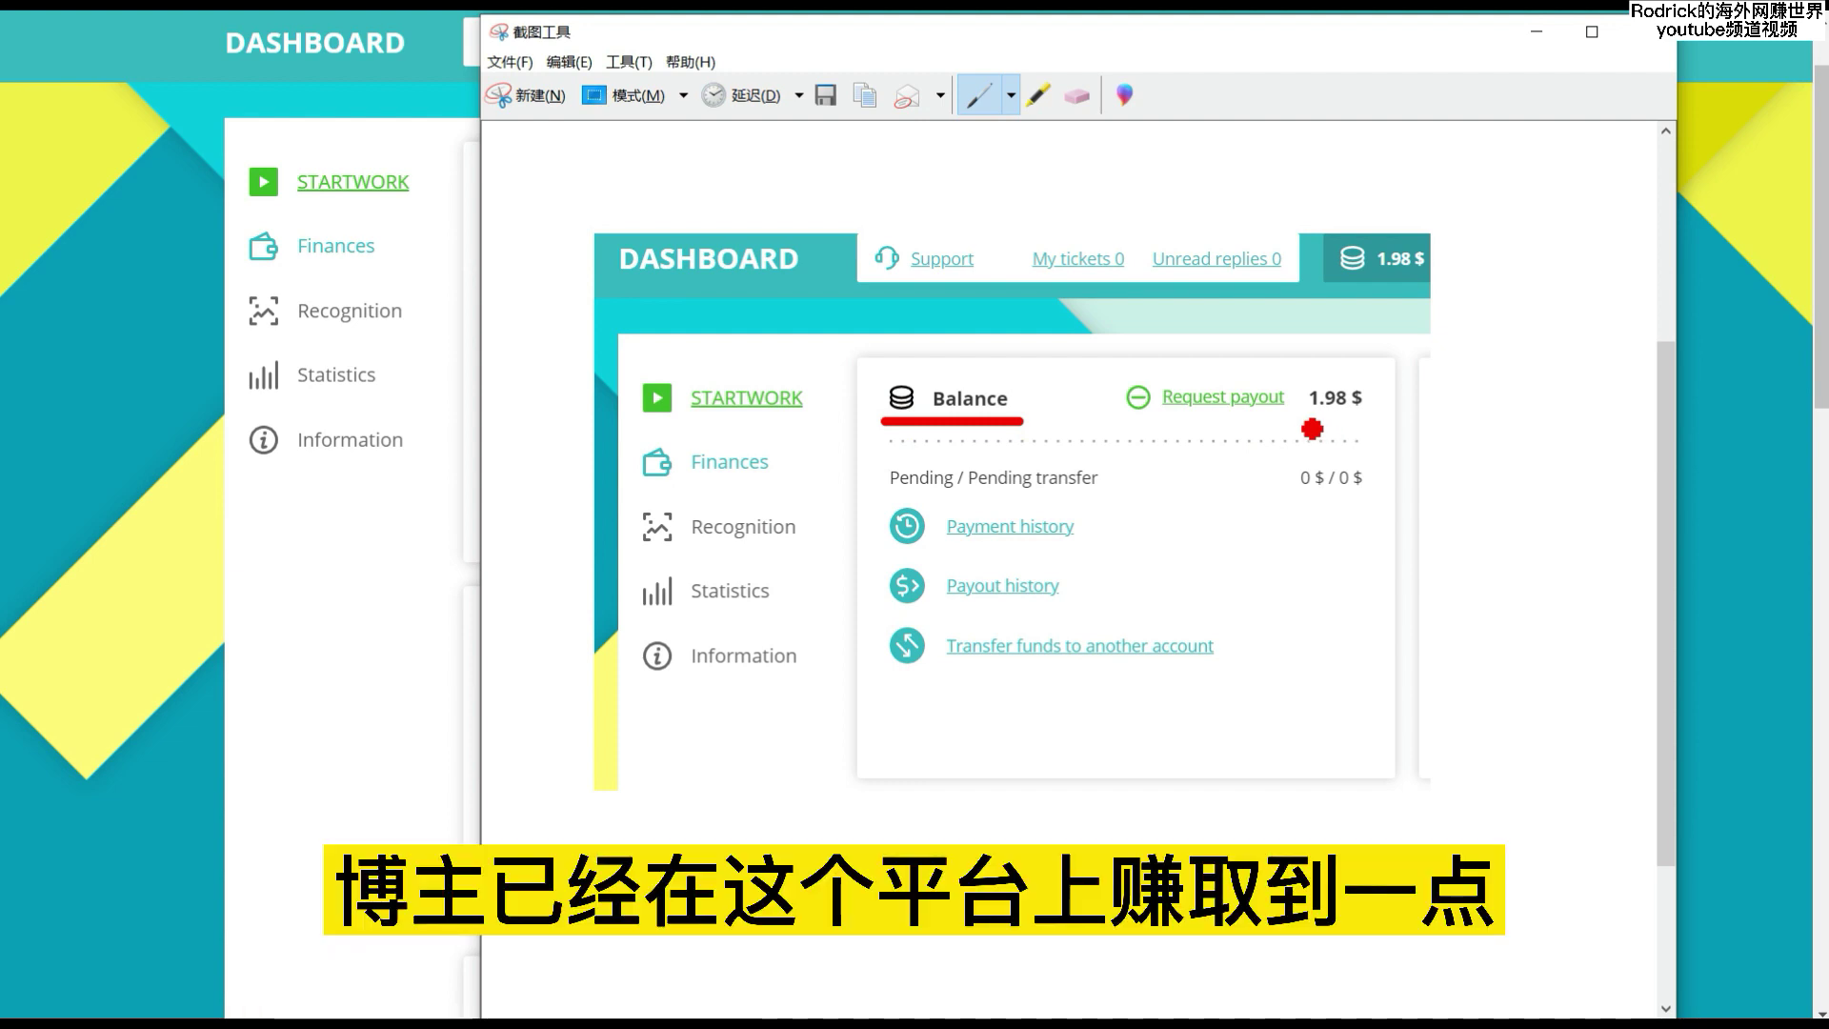
pyautogui.moveTo(1305, 421); pyautogui.dragTo(1363, 422)
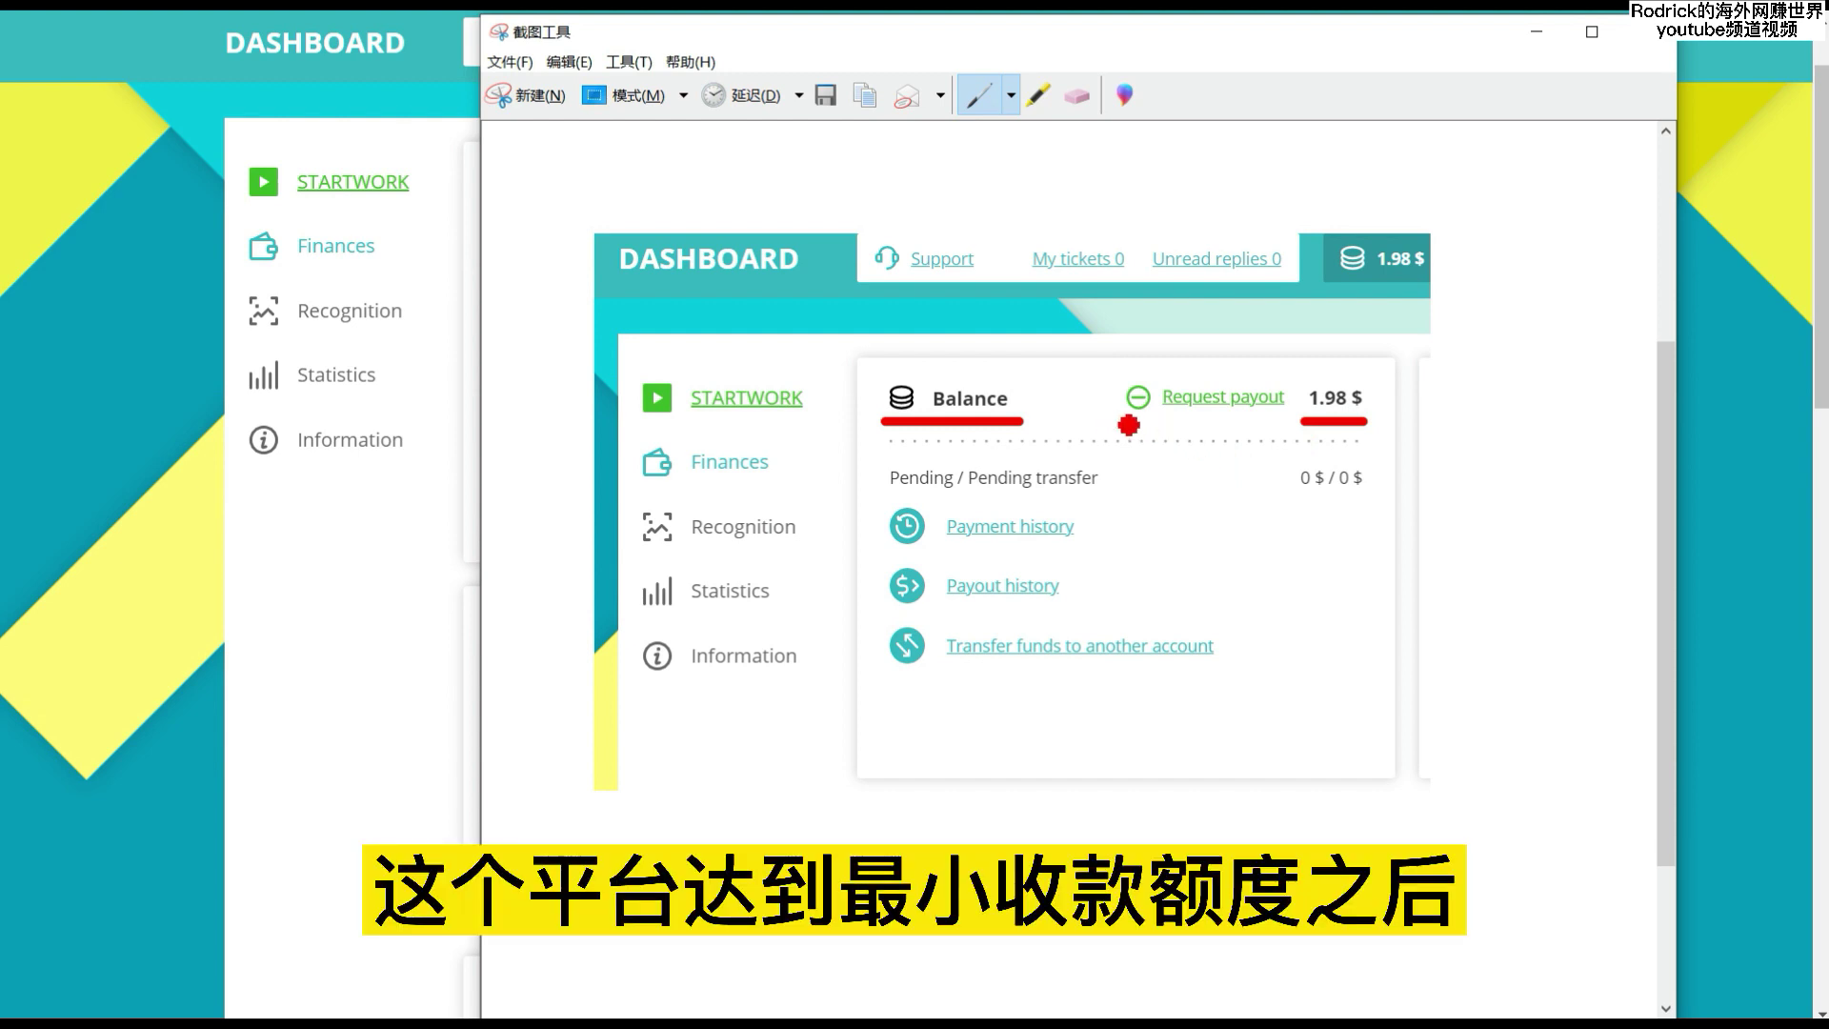
pyautogui.moveTo(1138, 428)
pyautogui.mouseDown()
pyautogui.moveTo(1294, 425)
pyautogui.moveTo(1279, 377)
pyautogui.moveTo(1114, 383)
pyautogui.moveTo(1128, 424)
pyautogui.mouseUp()
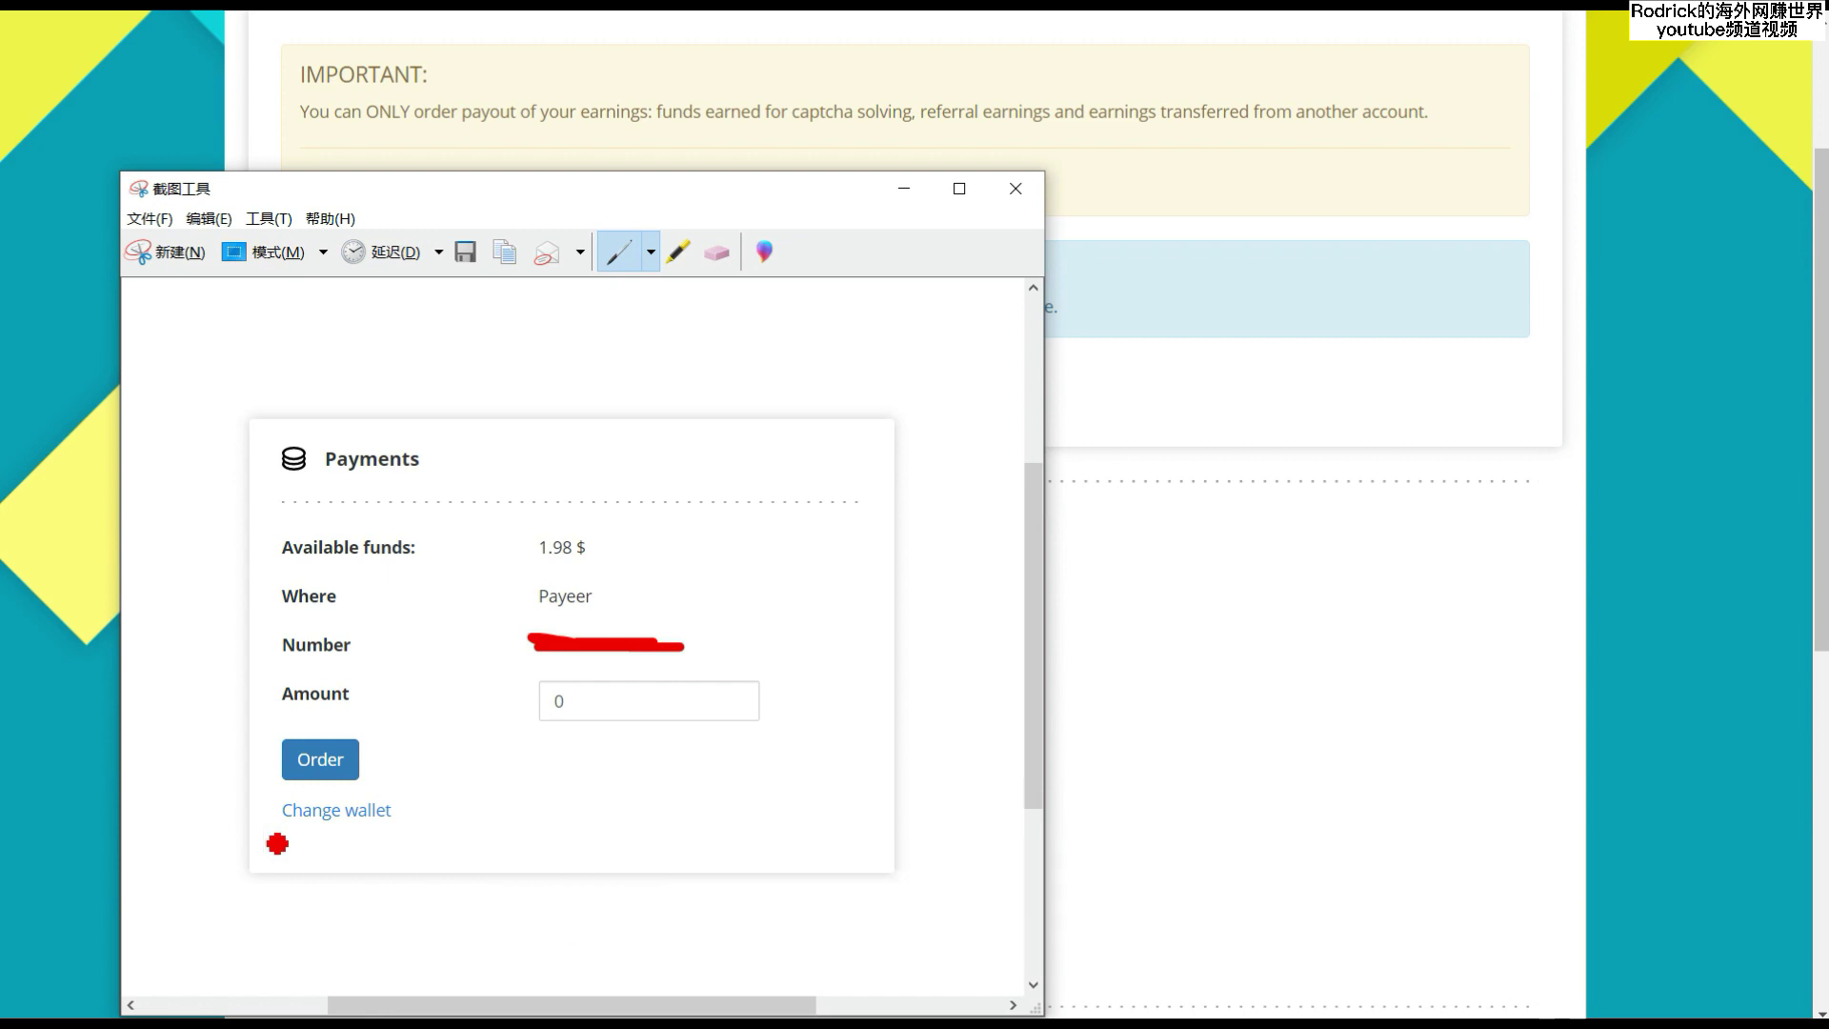
# Step: Mark Change wallet, Amount and its field, the Payeer wallet, the available funds and Order in red on the Payments capture
pyautogui.moveTo(277, 843)
pyautogui.mouseDown()
pyautogui.moveTo(410, 840)
pyautogui.moveTo(282, 842)
pyautogui.mouseUp()
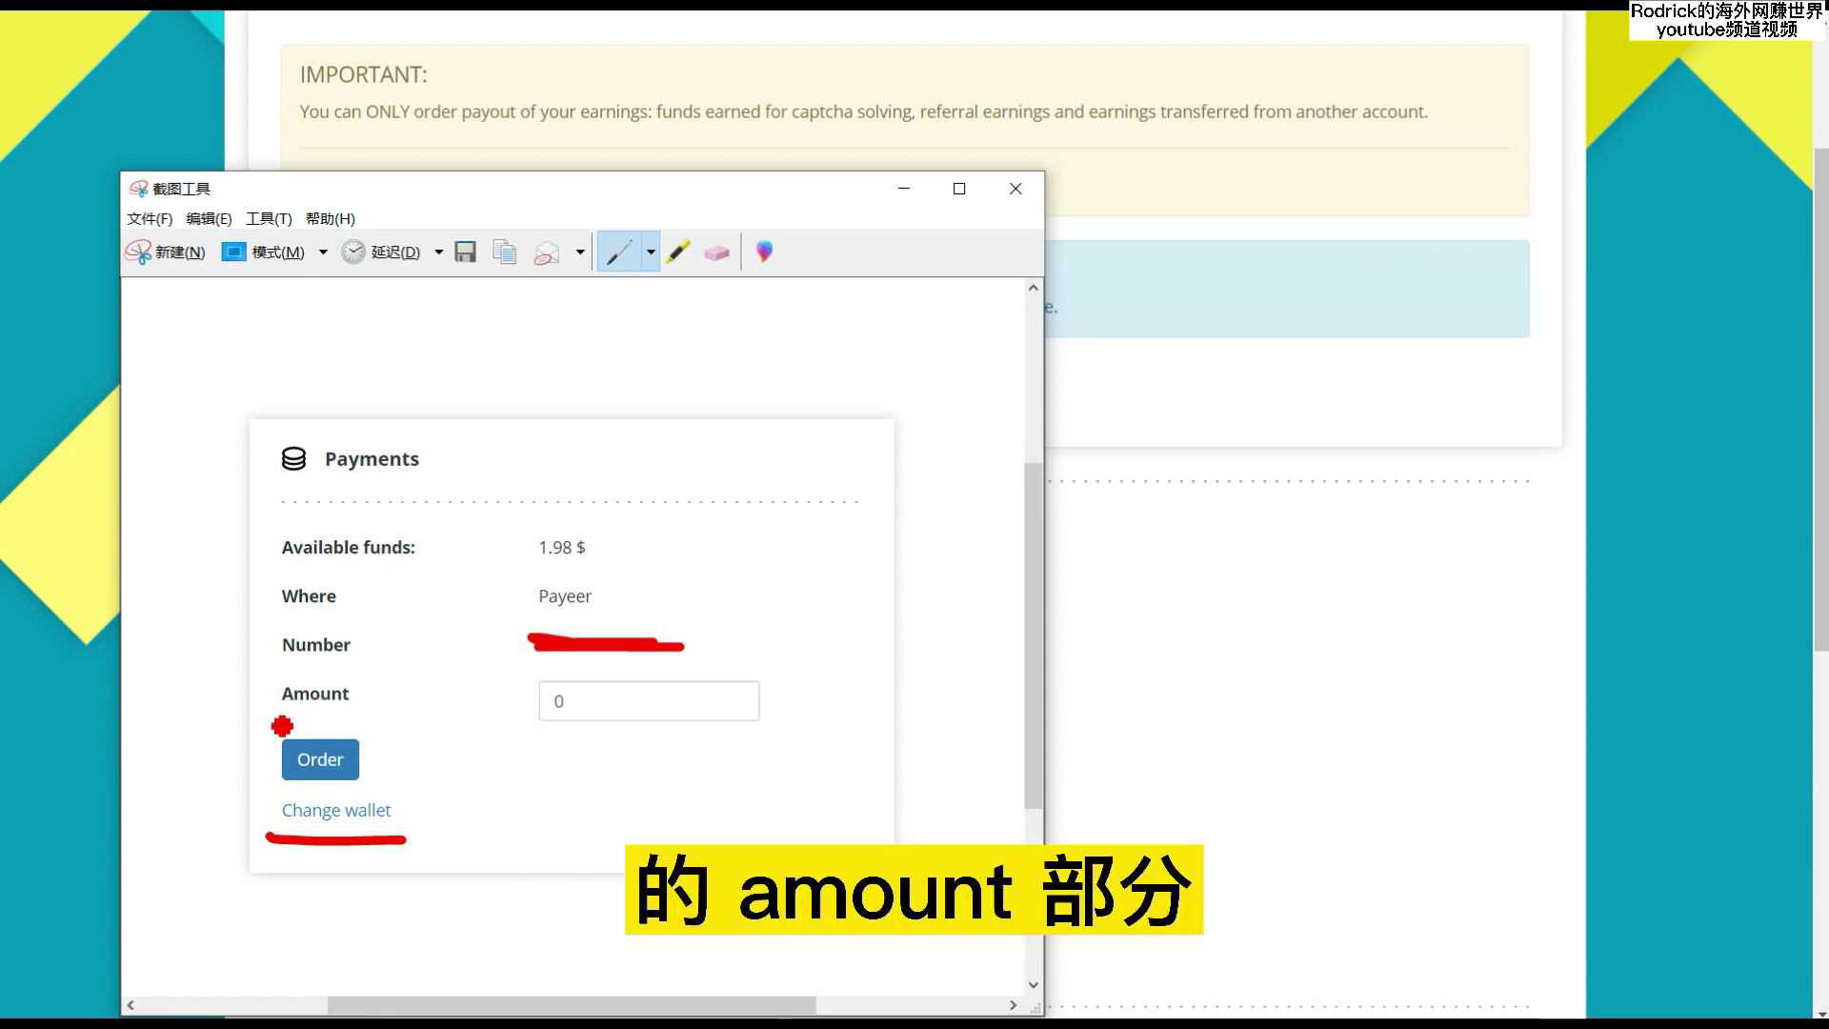
pyautogui.moveTo(274, 715); pyautogui.dragTo(381, 717)
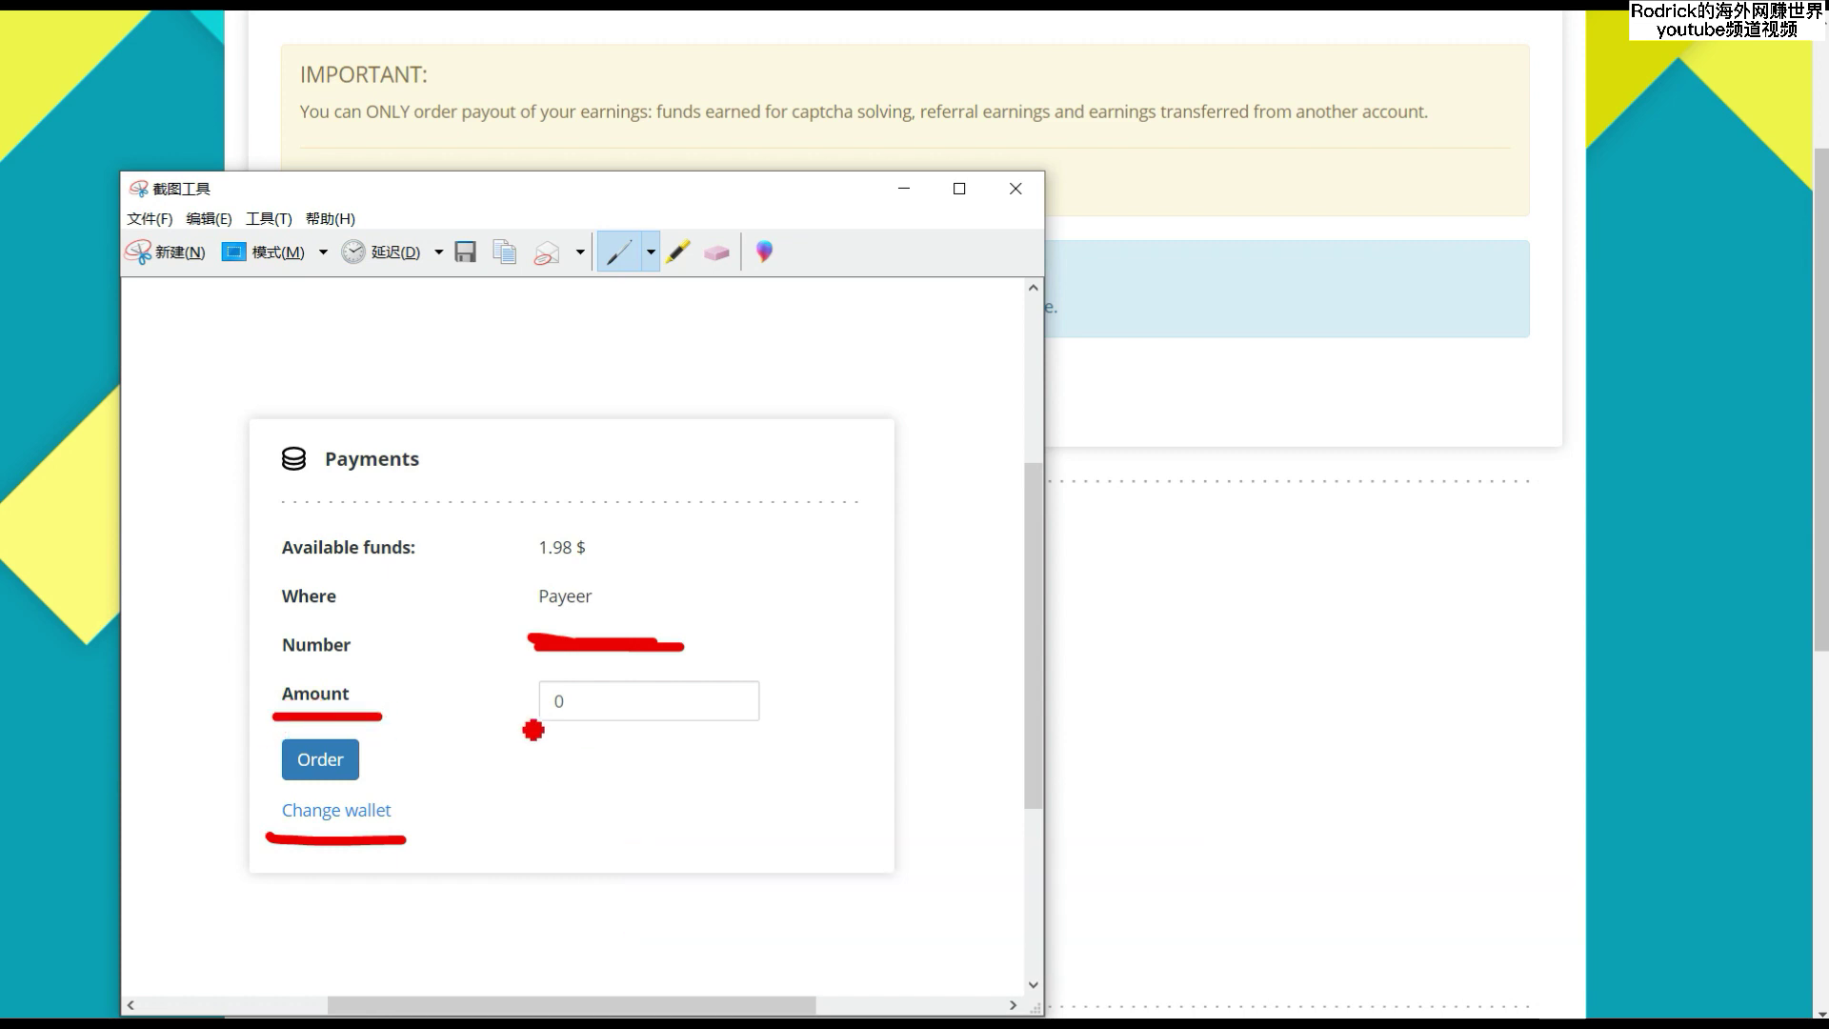
pyautogui.moveTo(522, 722); pyautogui.dragTo(666, 731)
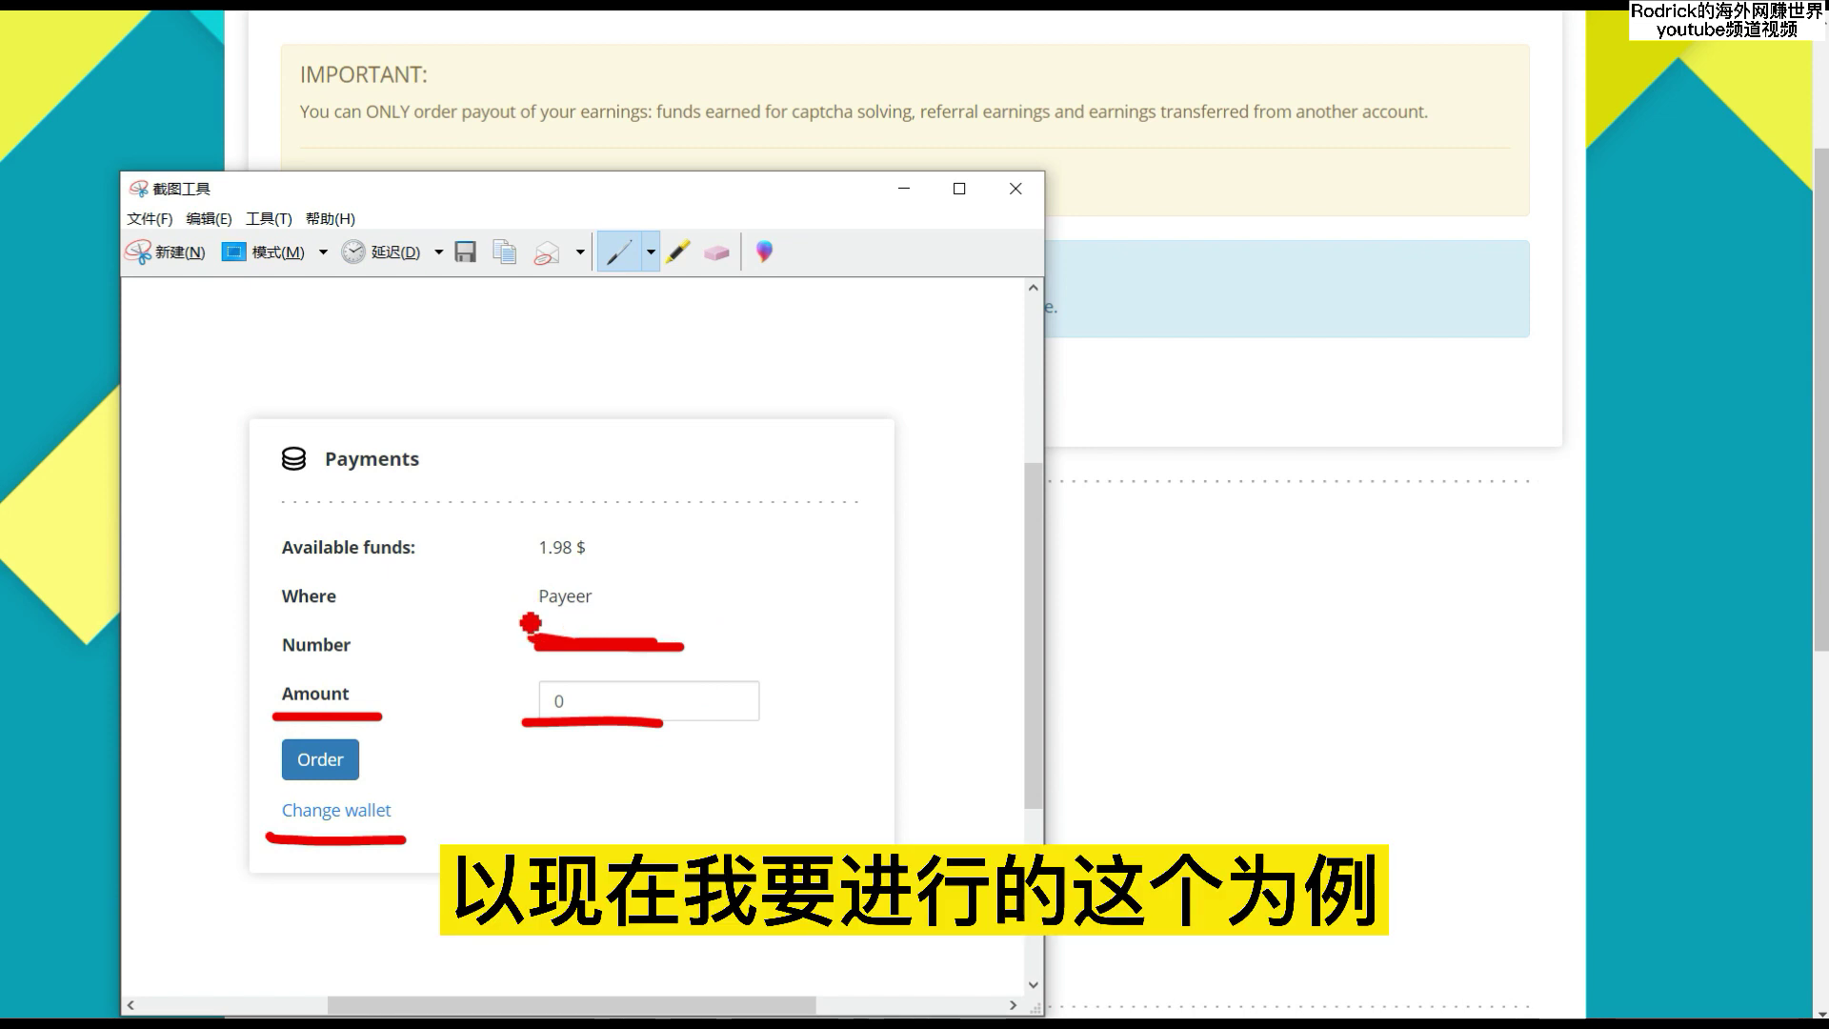
pyautogui.moveTo(522, 614); pyautogui.dragTo(628, 616)
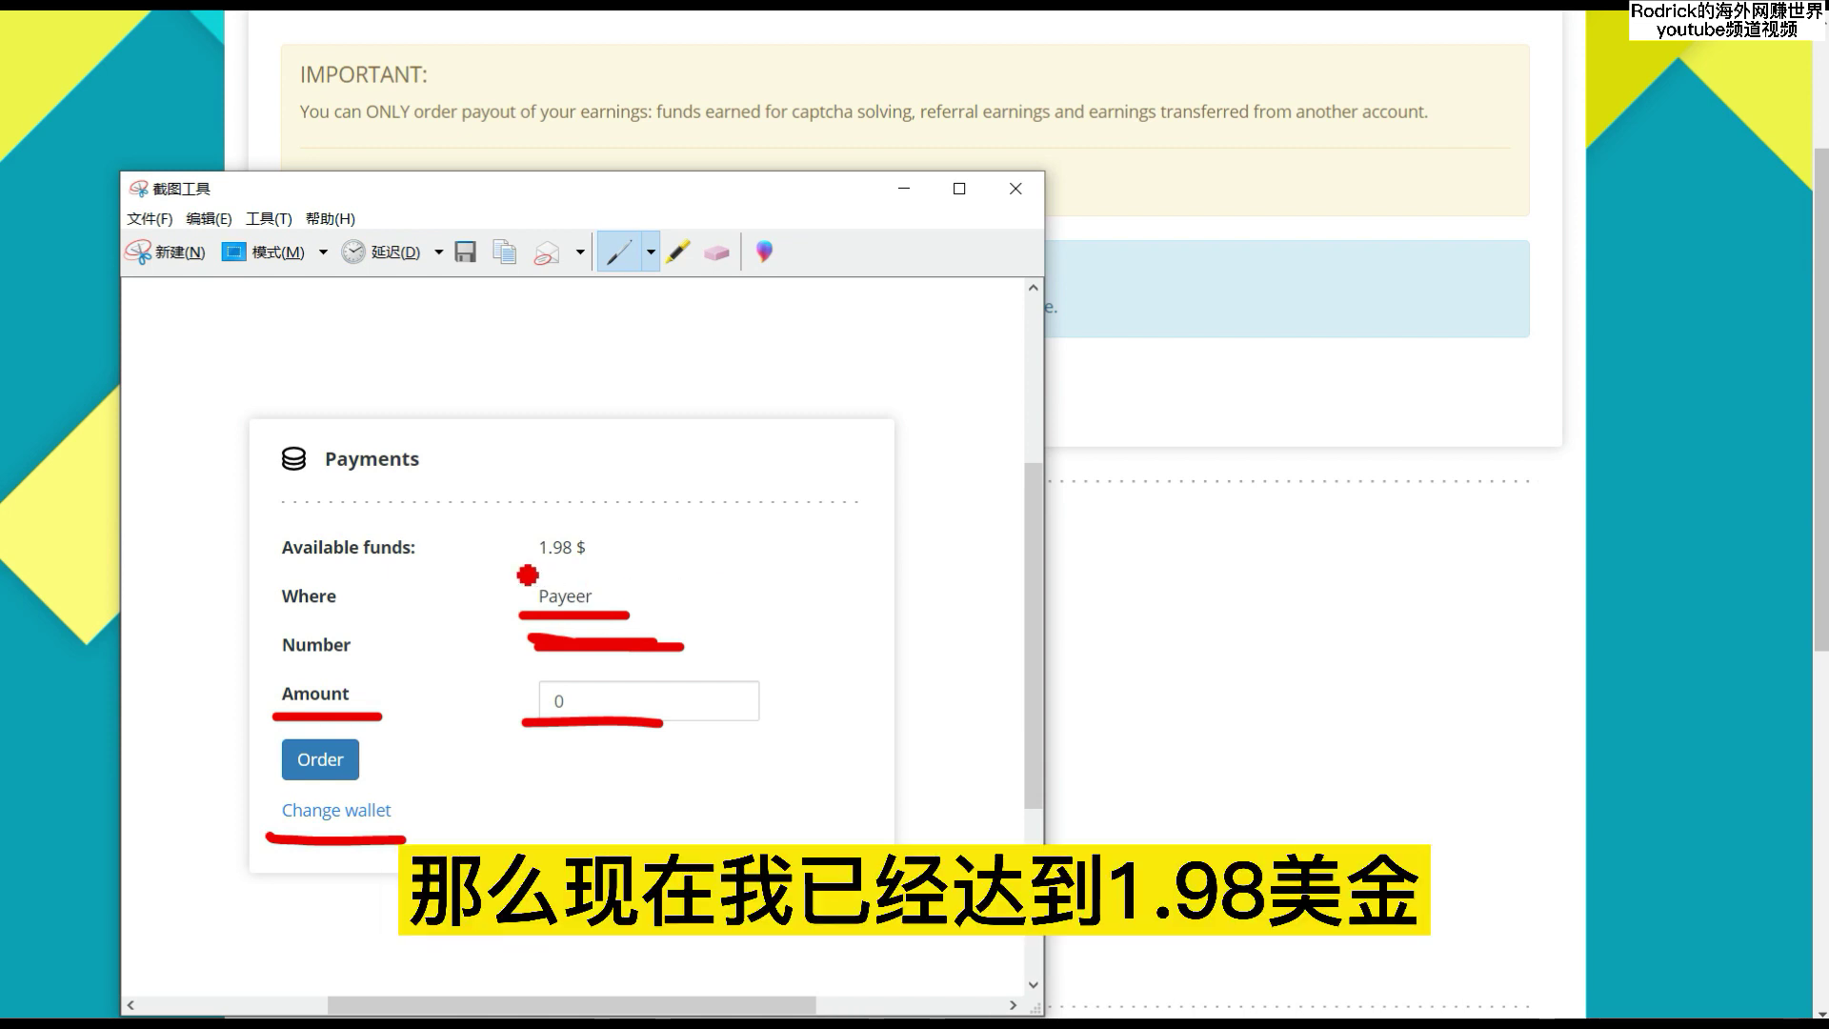
pyautogui.moveTo(517, 567); pyautogui.dragTo(646, 576)
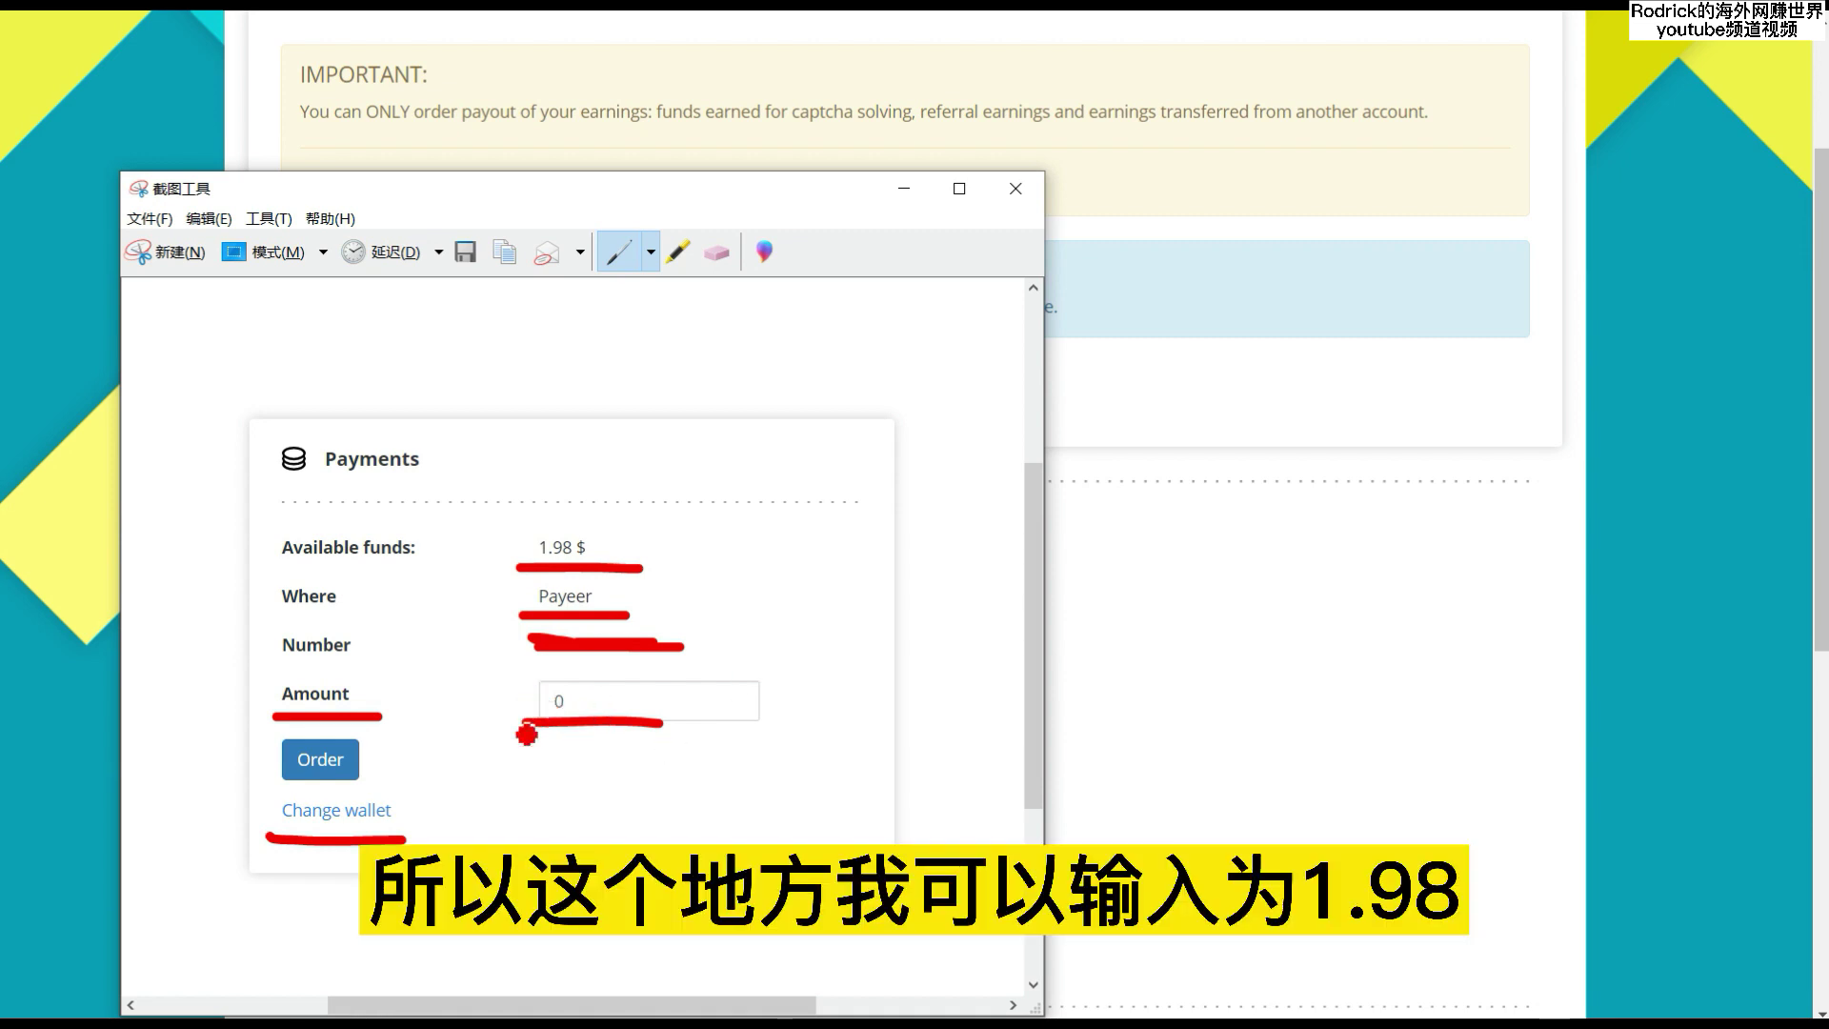
pyautogui.moveTo(282, 788)
pyautogui.mouseDown()
pyautogui.moveTo(408, 798)
pyautogui.moveTo(291, 729)
pyautogui.moveTo(276, 786)
pyautogui.mouseUp()
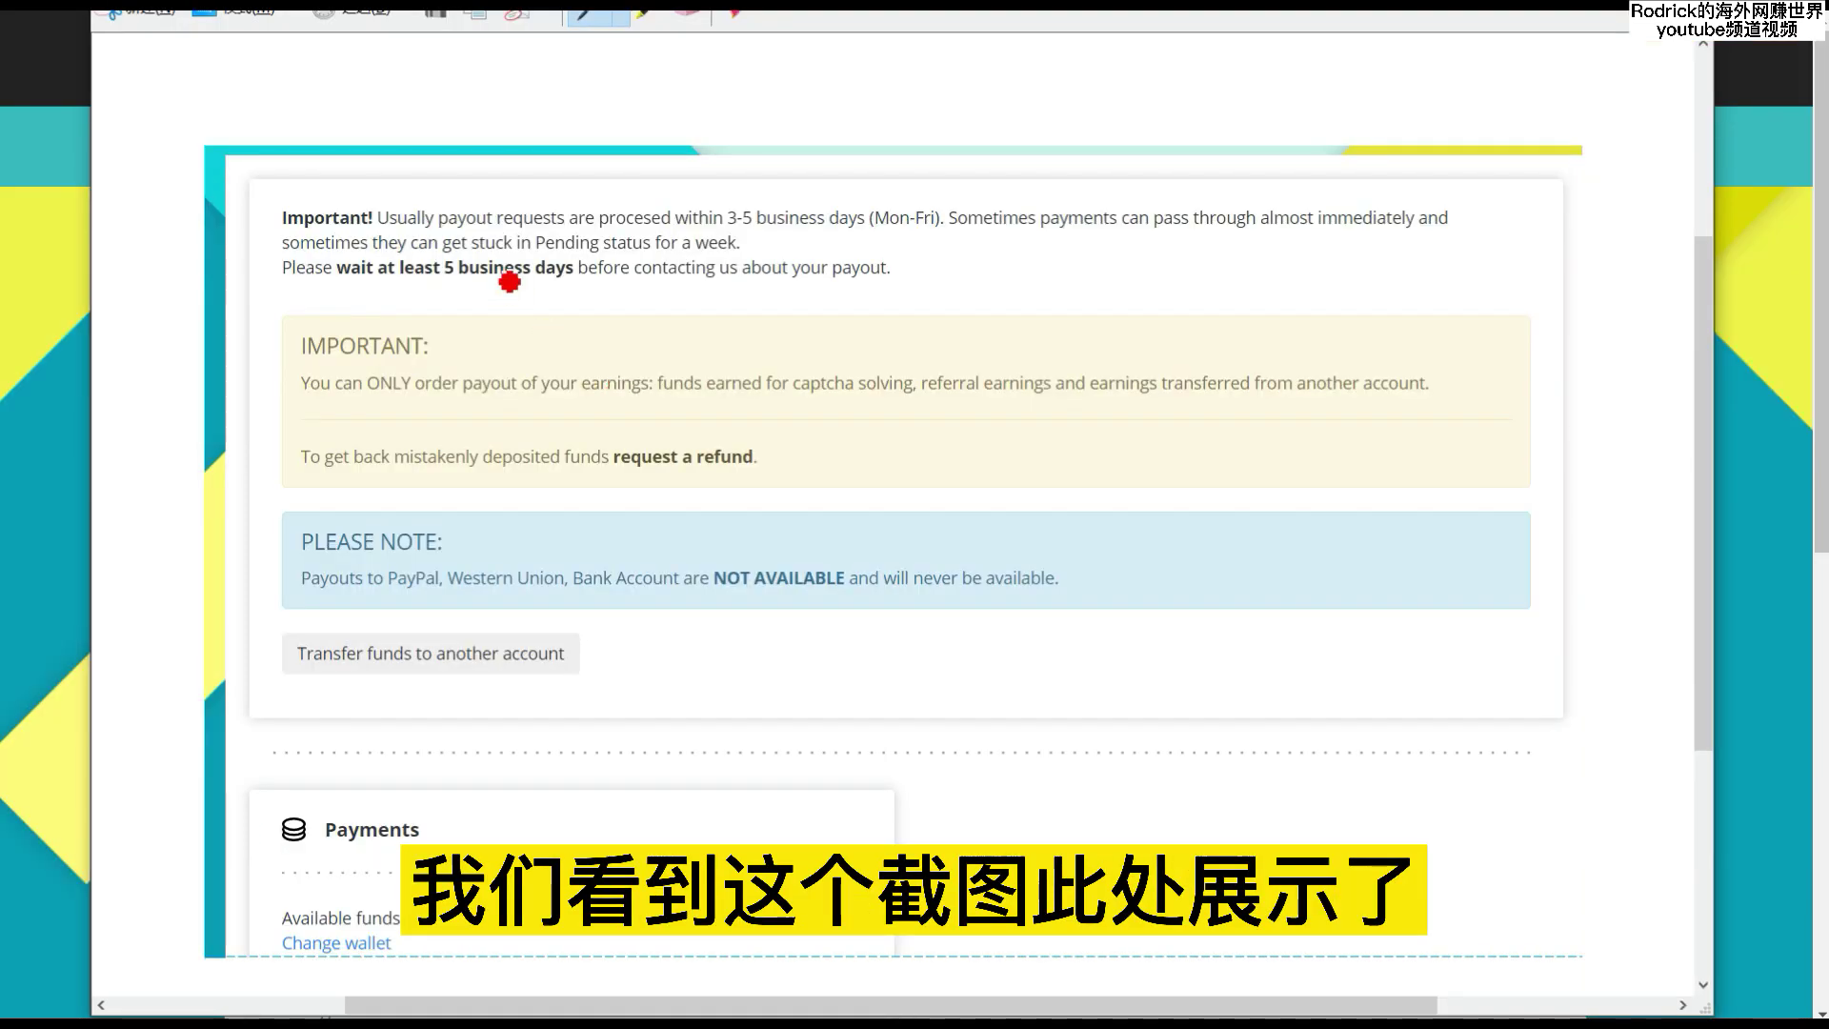
# Step: Underline the payout processing time, the Mon-Fri note, the available funds and the minimum withdrawal amount on the payout rules capture
pyautogui.moveTo(378, 228); pyautogui.dragTo(871, 239)
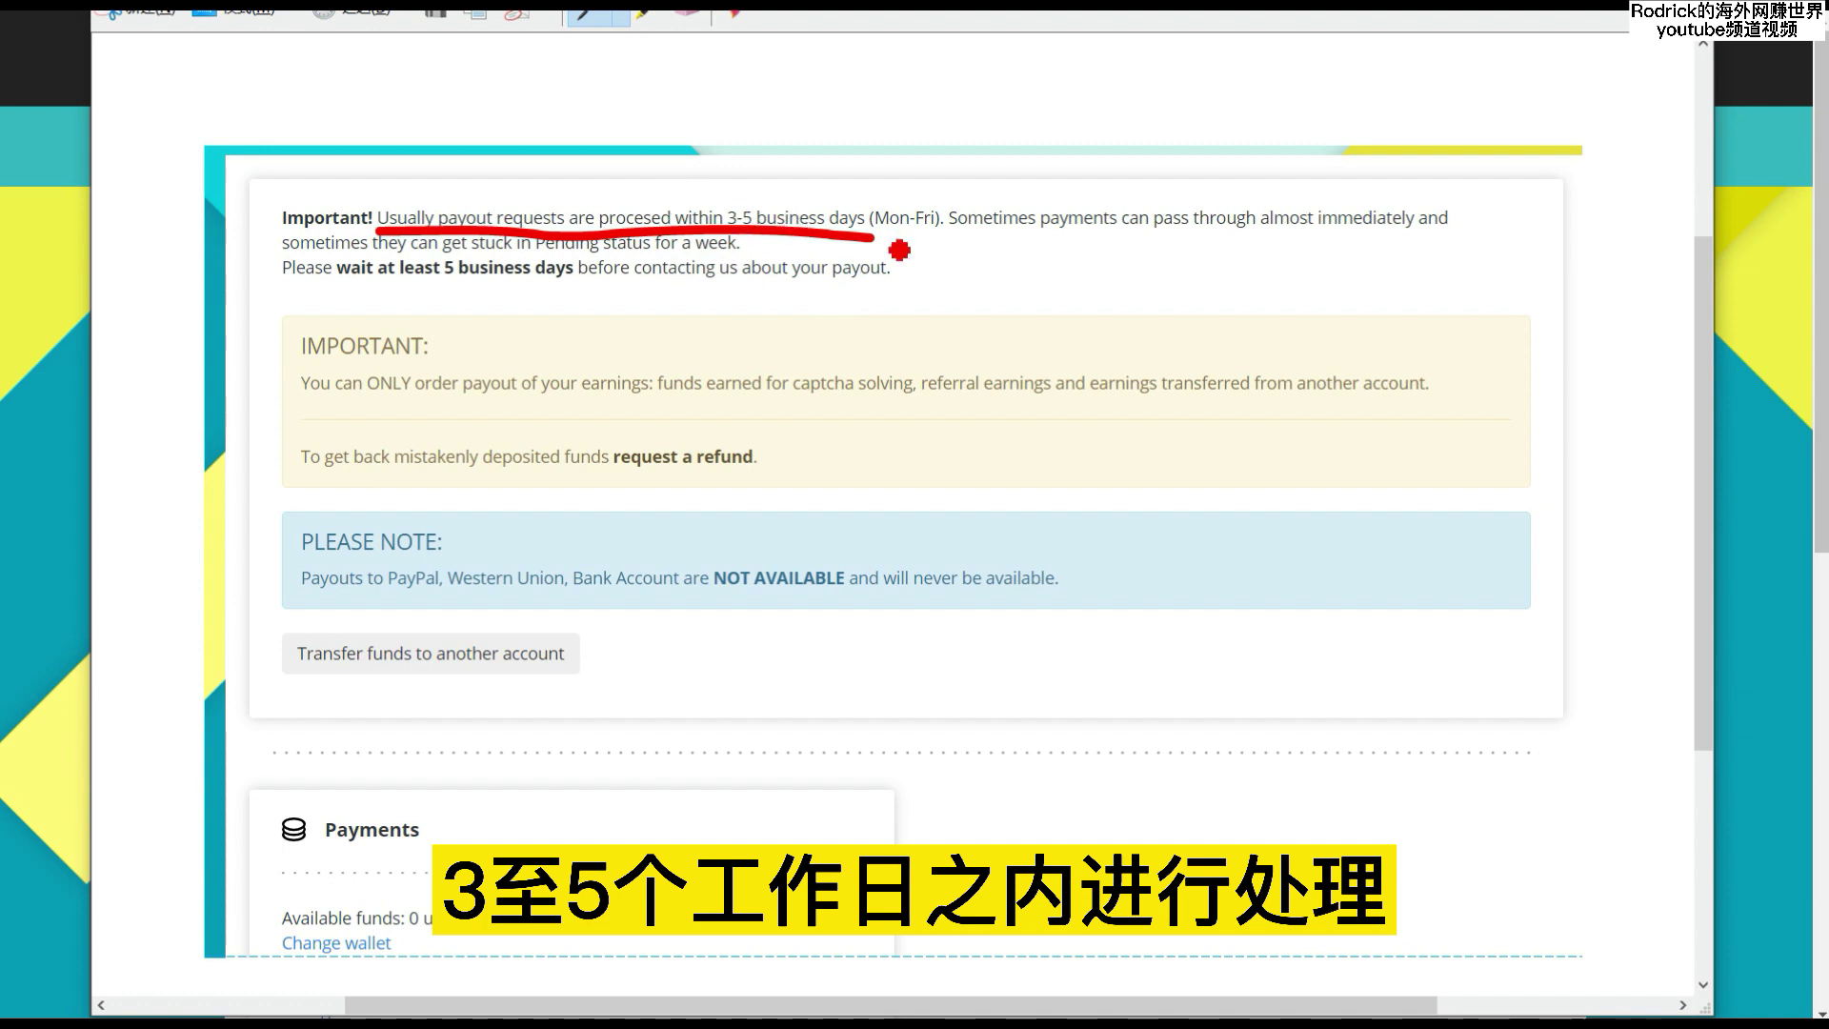
pyautogui.moveTo(876, 233); pyautogui.dragTo(940, 232)
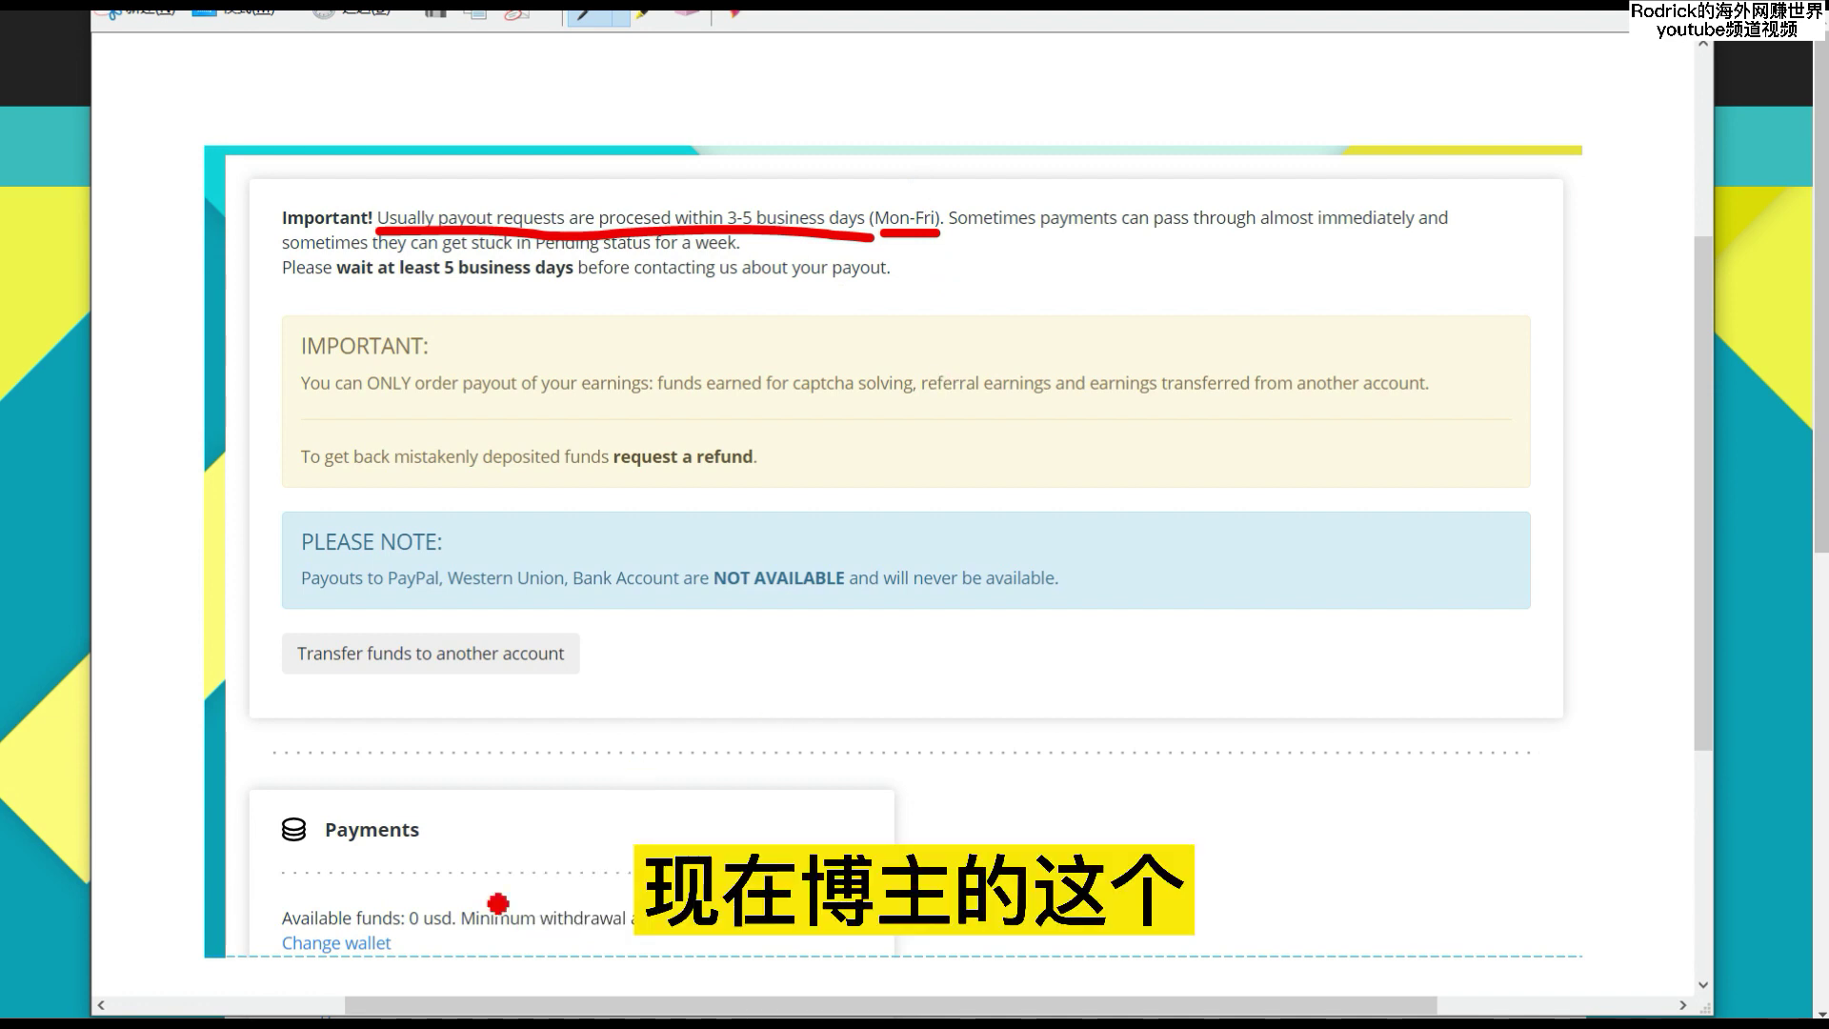
pyautogui.moveTo(405, 935); pyautogui.dragTo(455, 938)
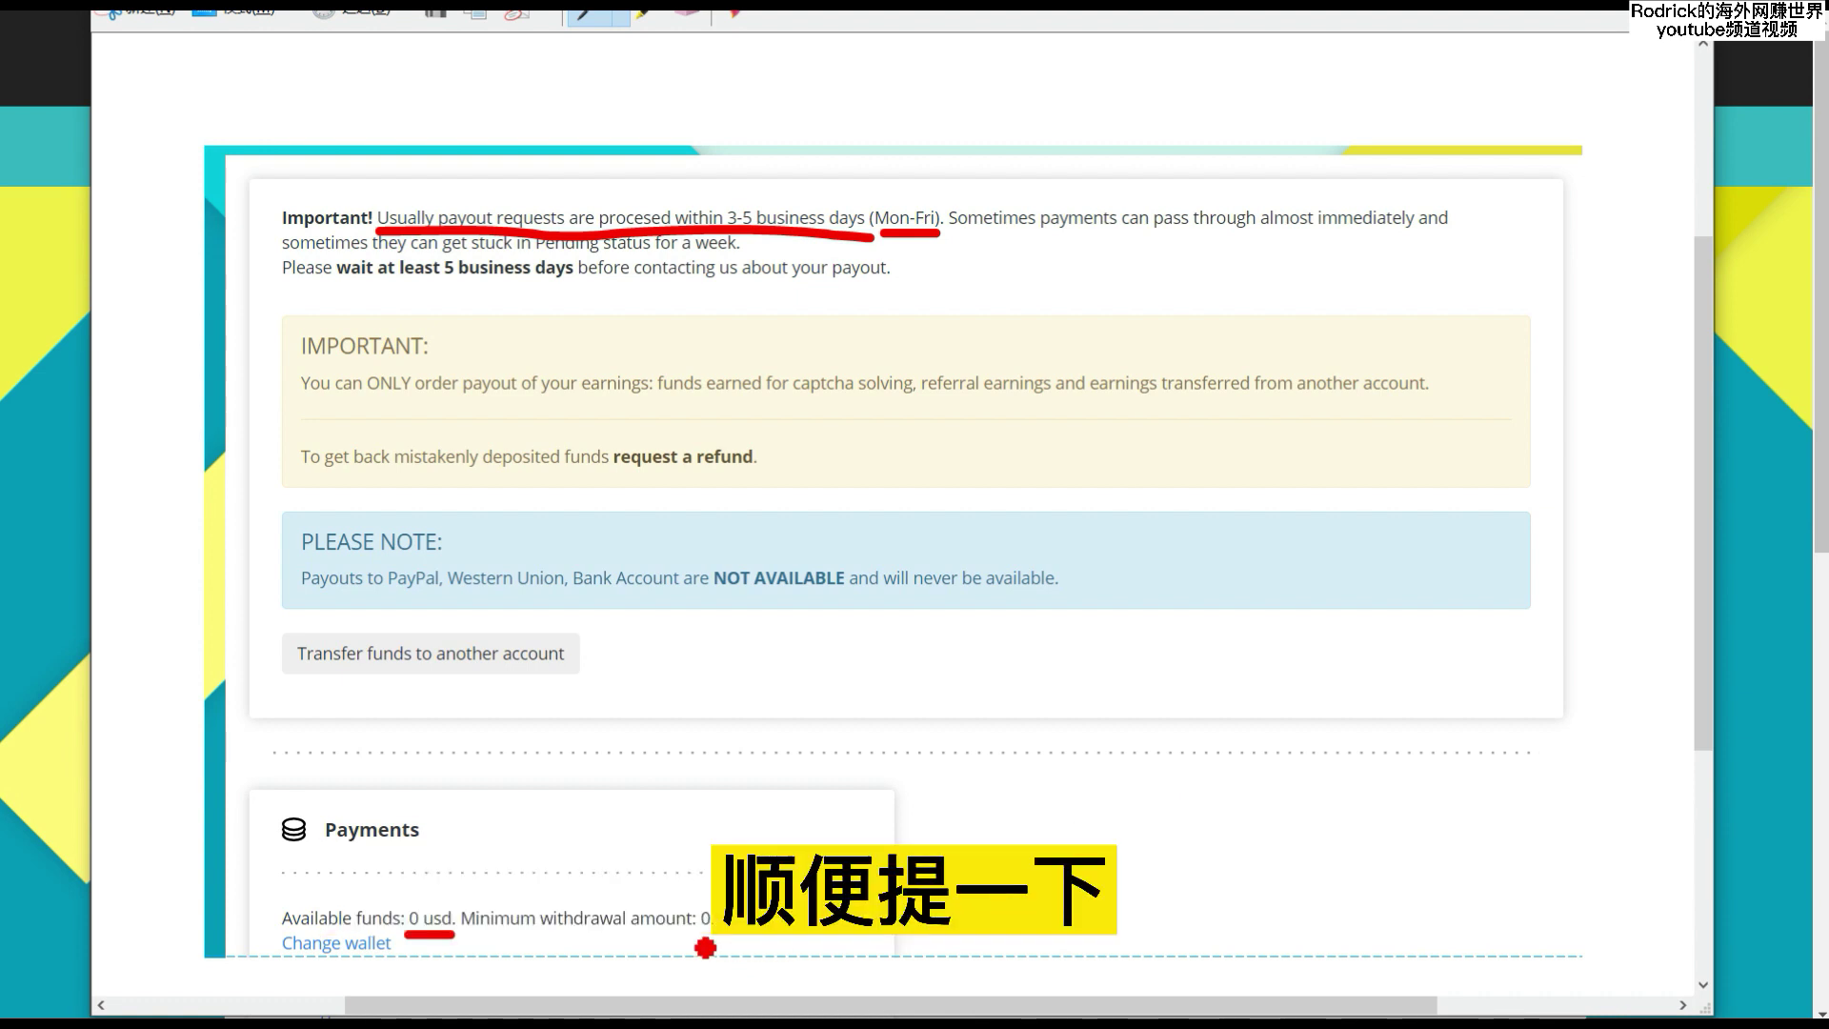
pyautogui.moveTo(694, 940); pyautogui.dragTo(763, 948)
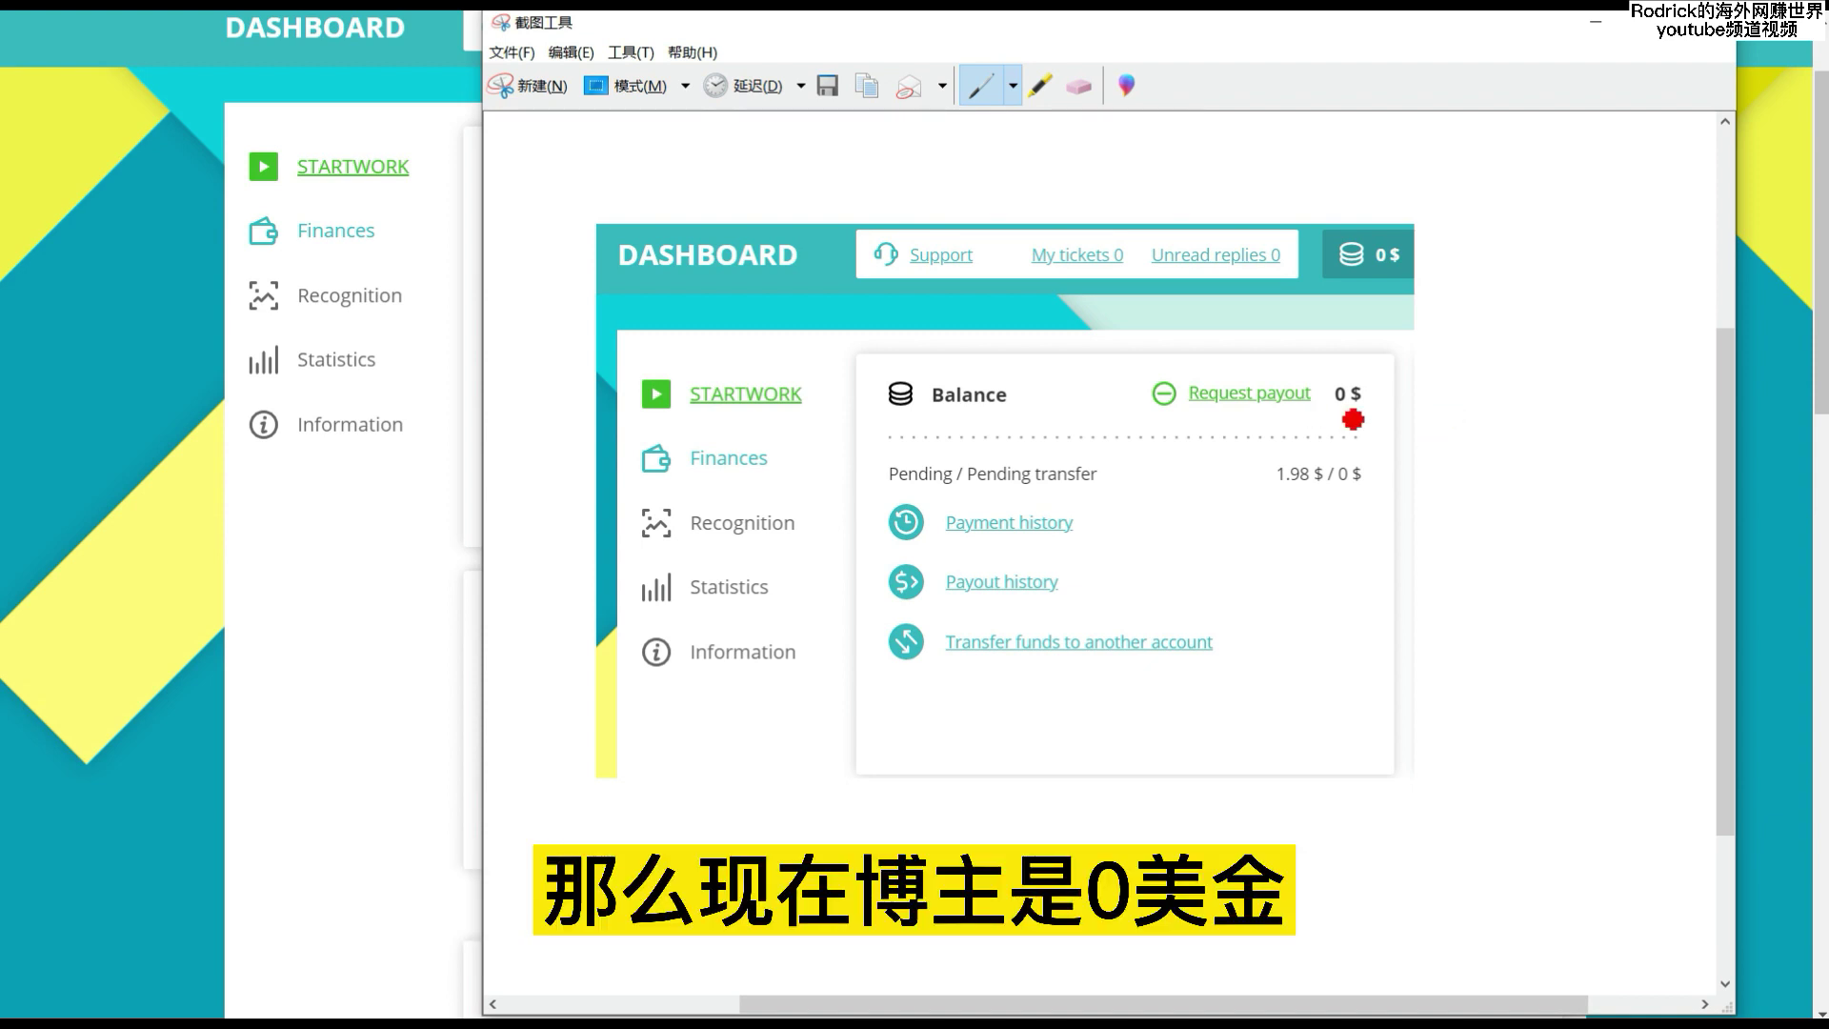
# Step: Underline the balance amount and STARTWORK in red on the dashboard capture taken after the payout
pyautogui.moveTo(1331, 412); pyautogui.dragTo(1374, 413)
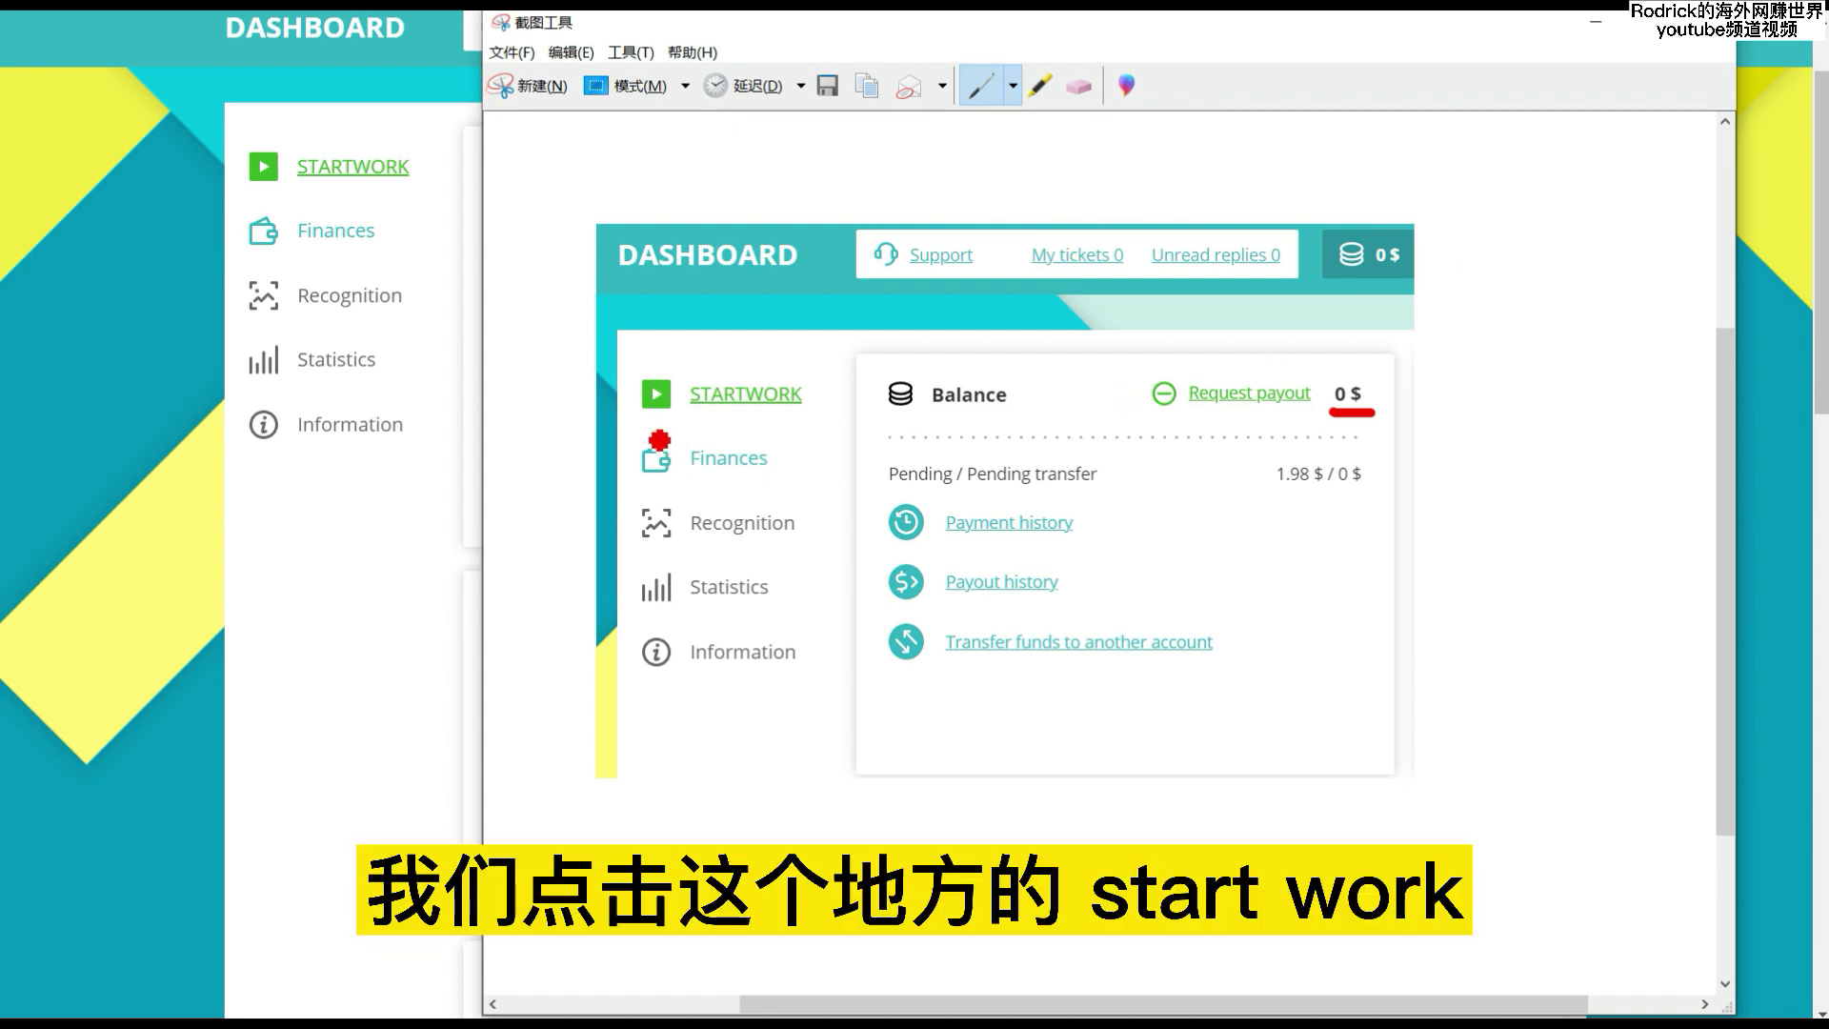
pyautogui.moveTo(649, 434)
pyautogui.mouseDown()
pyautogui.moveTo(759, 446)
pyautogui.moveTo(786, 367)
pyautogui.moveTo(621, 410)
pyautogui.moveTo(659, 441)
pyautogui.mouseUp()
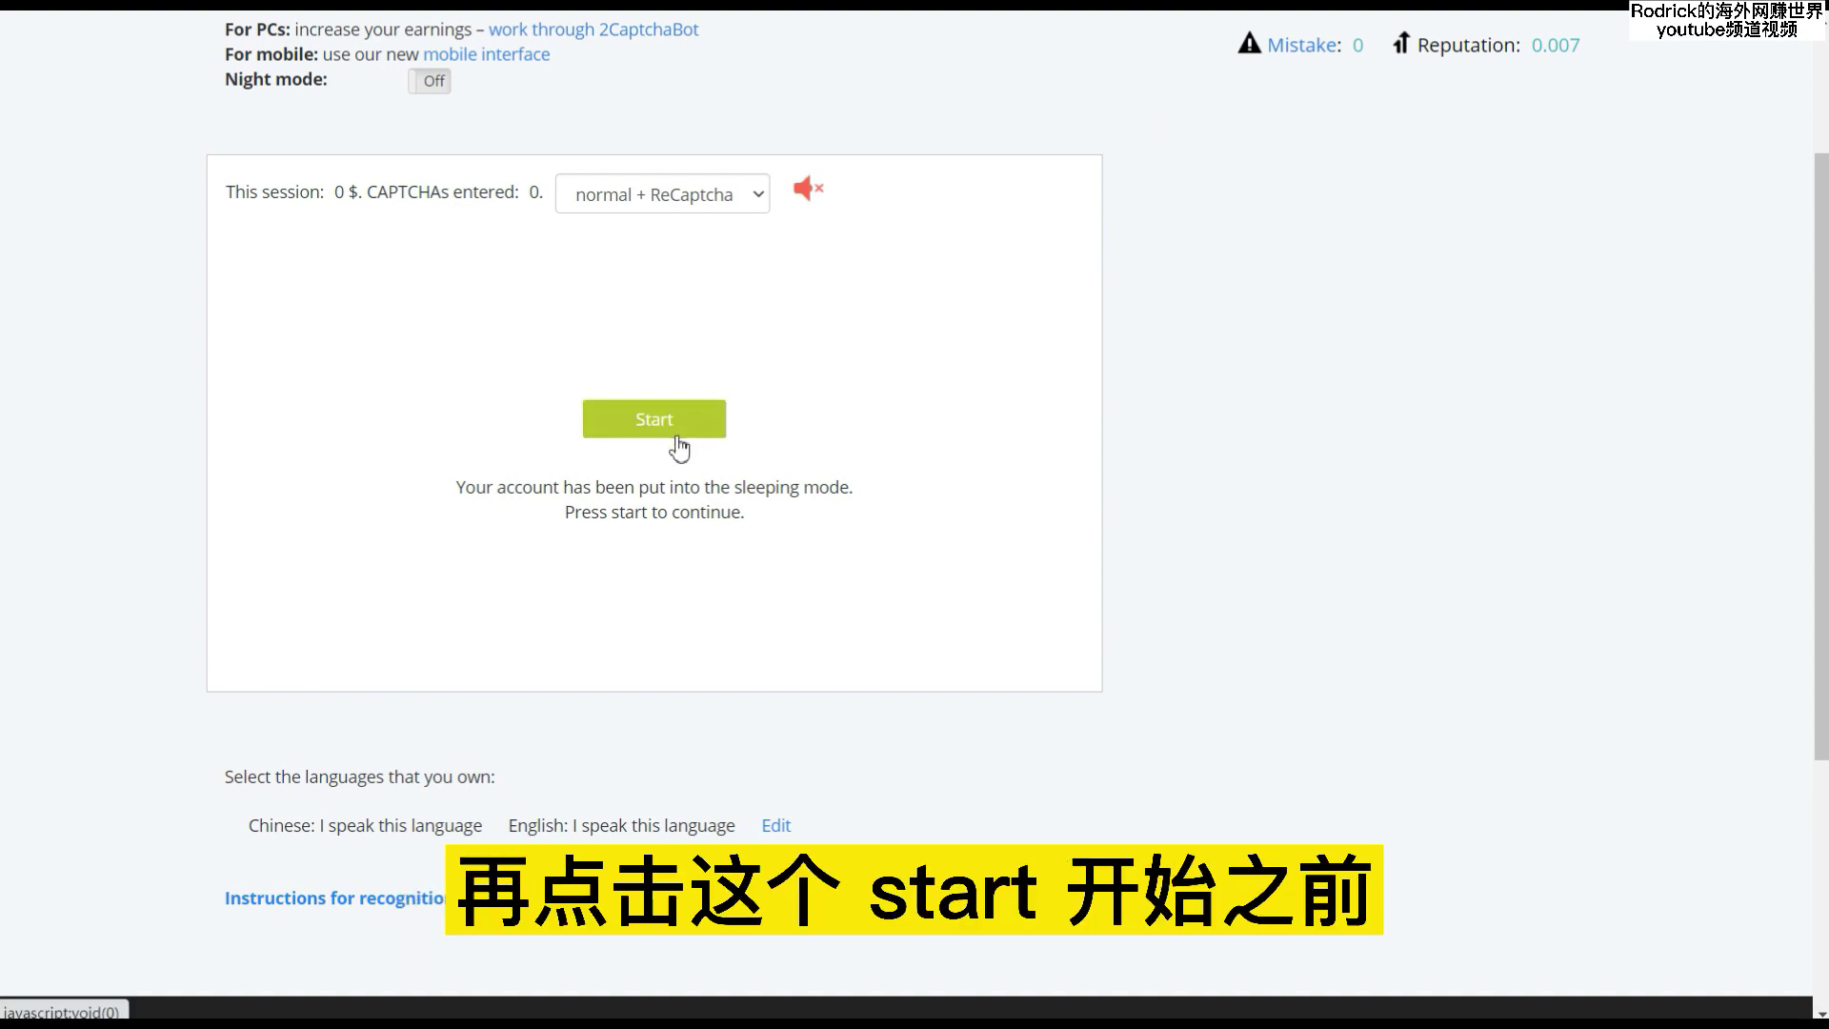
# Step: Set the CAPTCHA type to normal + ReCaptcha and start the work session
pyautogui.click(752, 202)
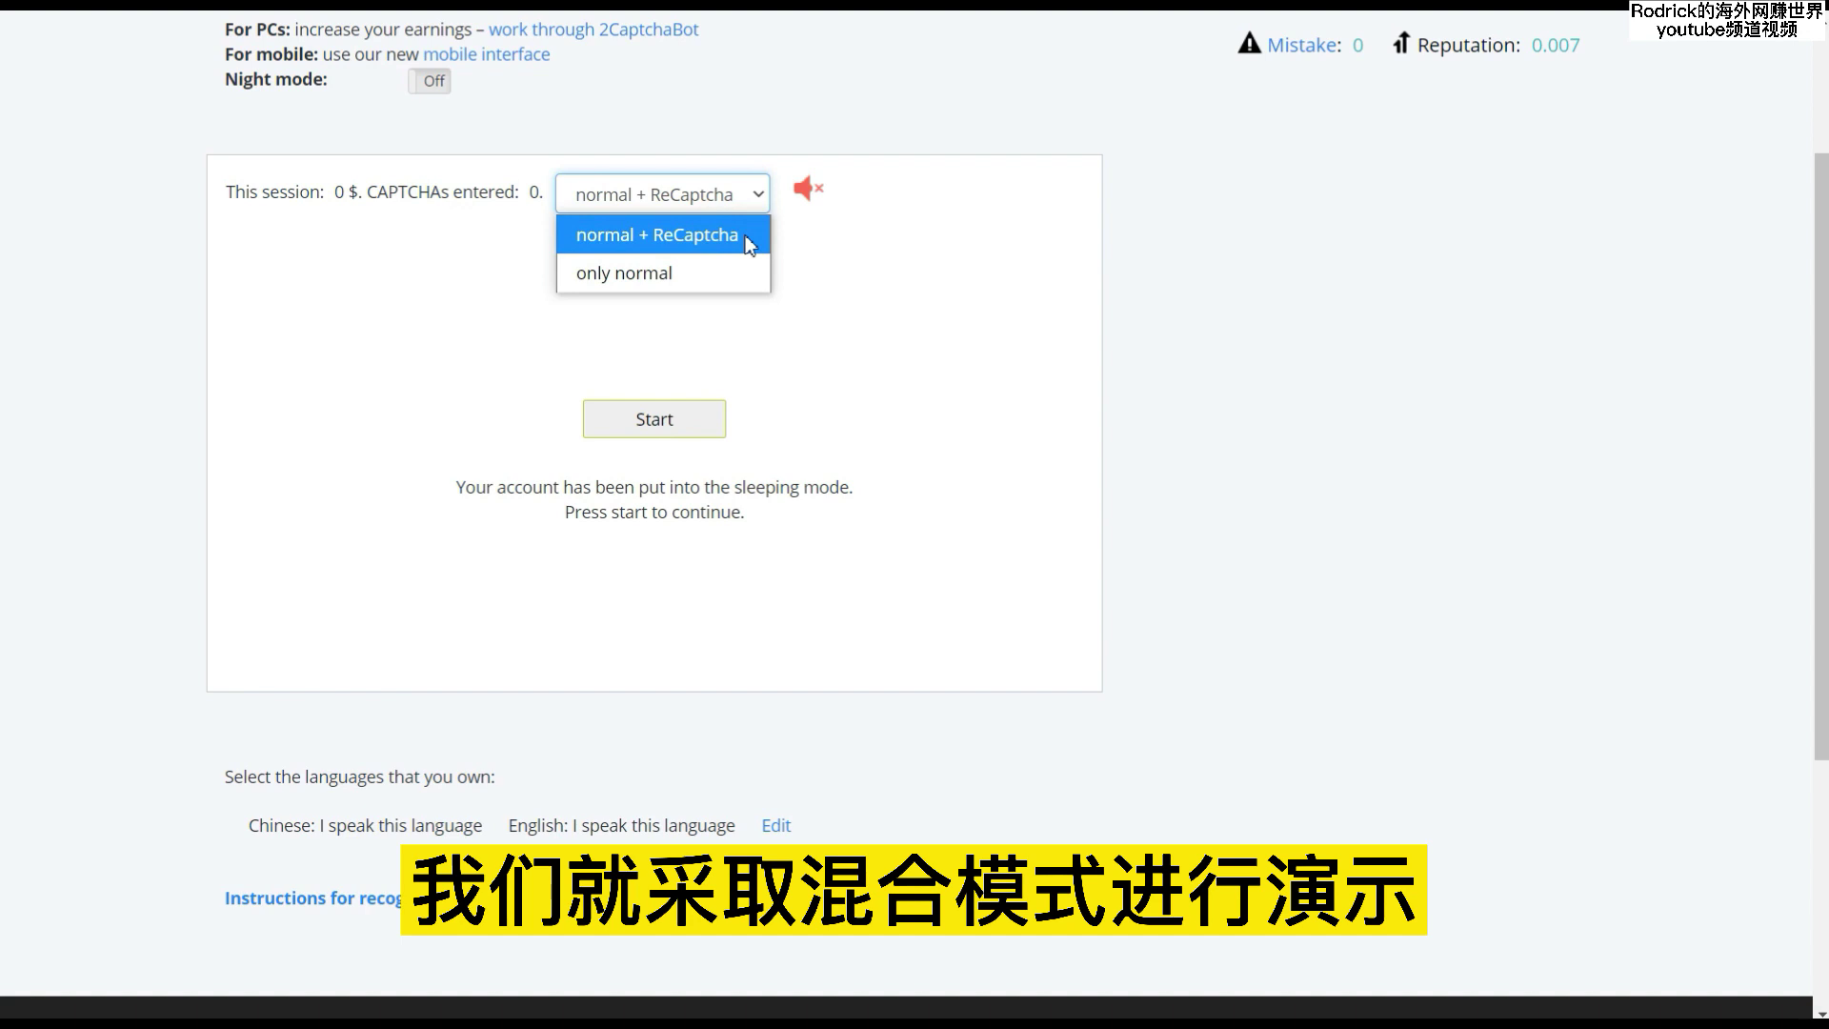
pyautogui.click(750, 246)
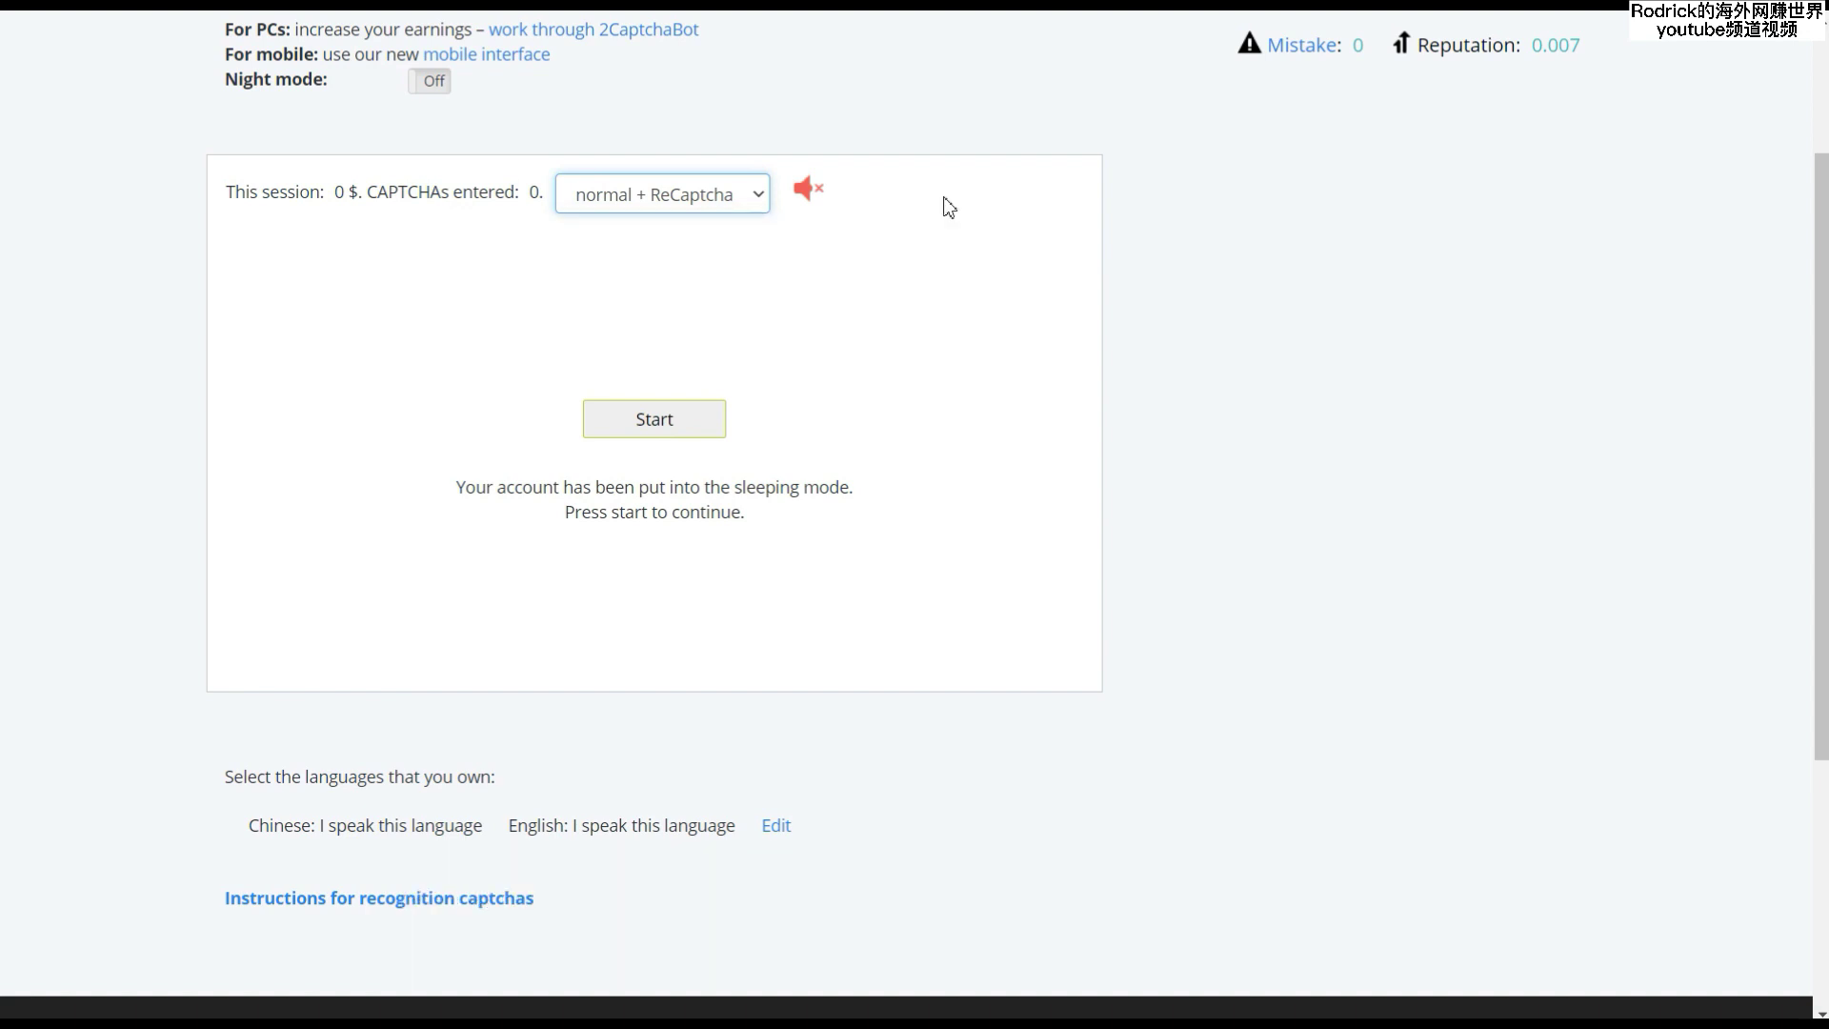
pyautogui.click(710, 433)
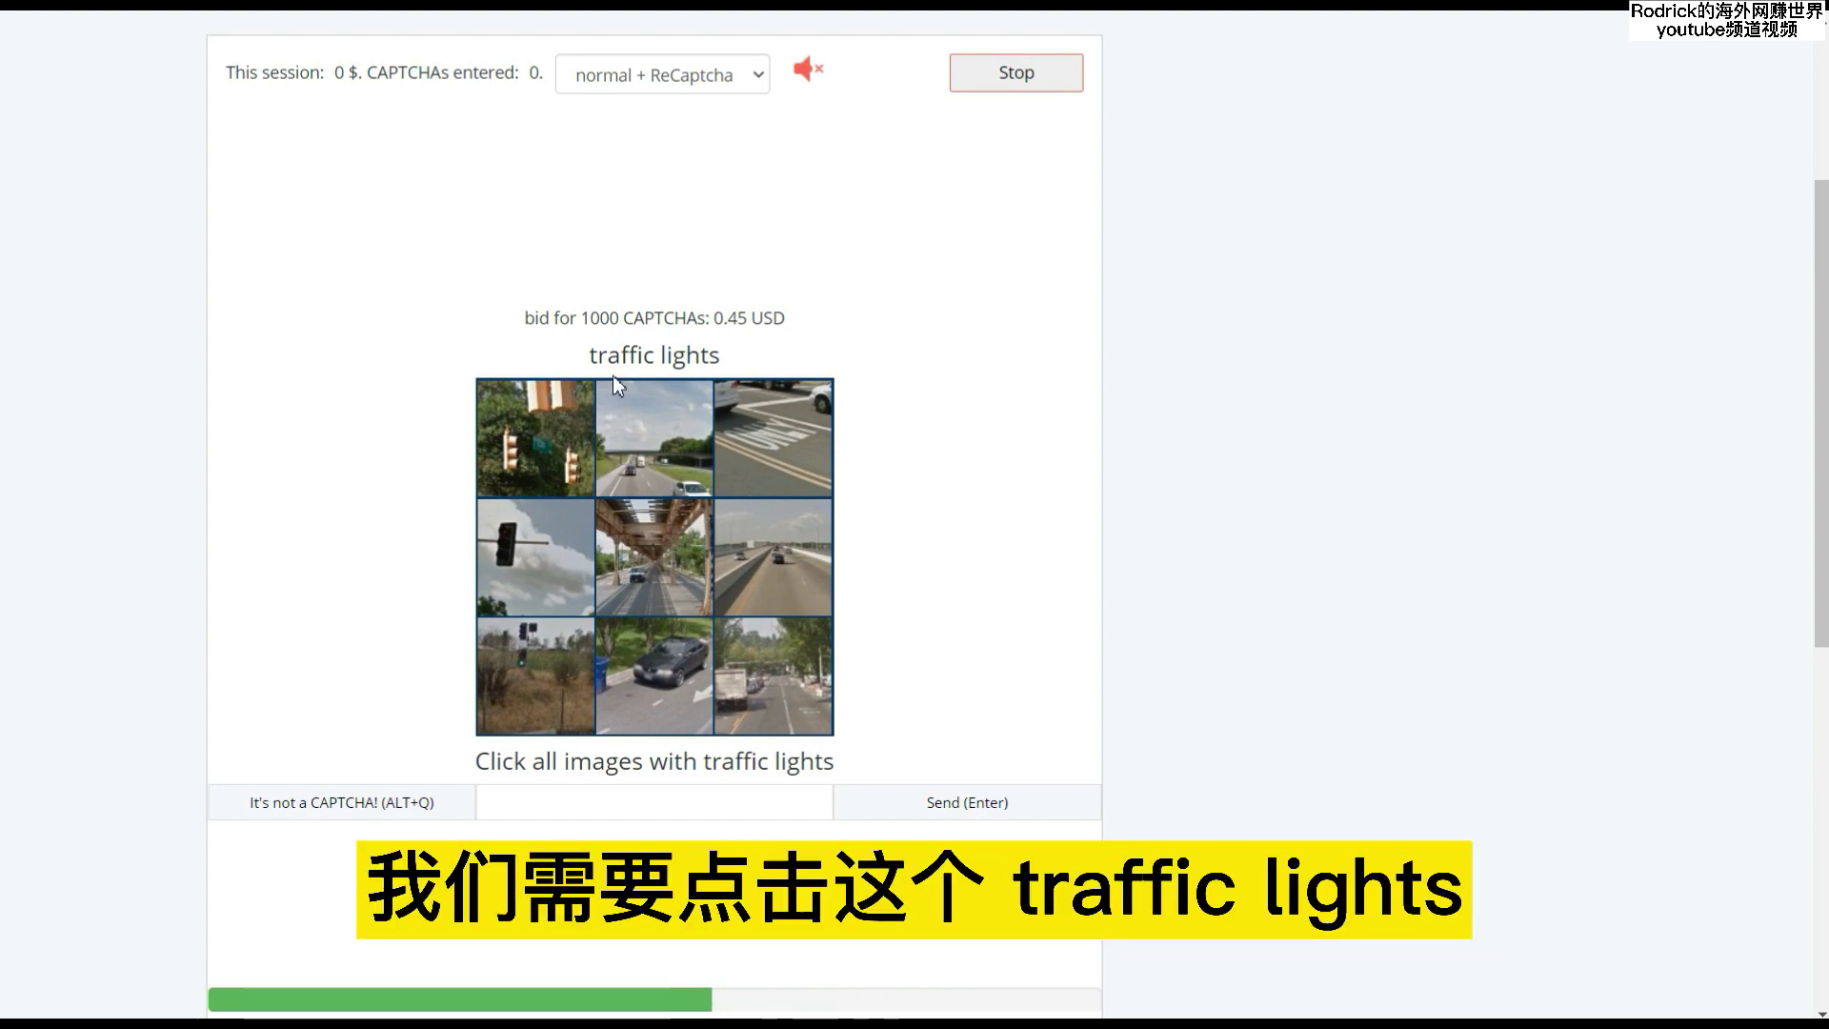
# Step: Select image tiles 1, 4 and 7 containing traffic lights and submit the answer
pyautogui.click(545, 467)
pyautogui.click(549, 564)
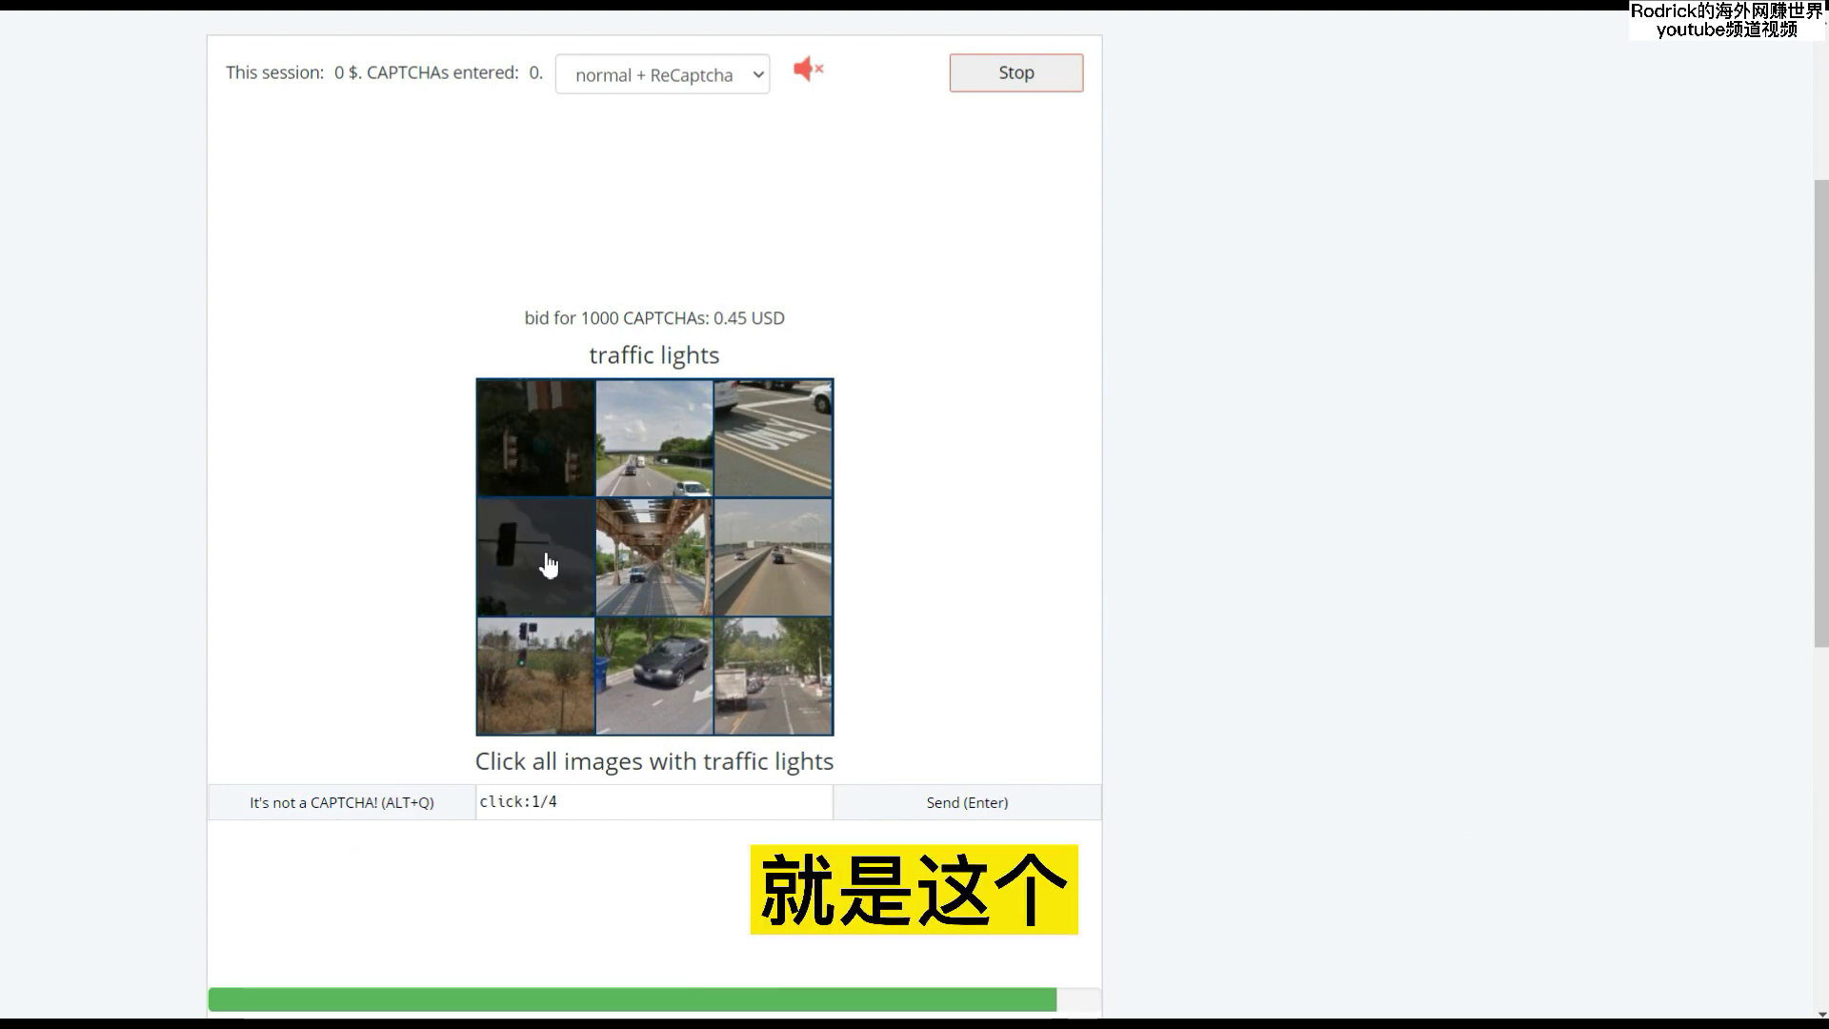
pyautogui.click(564, 710)
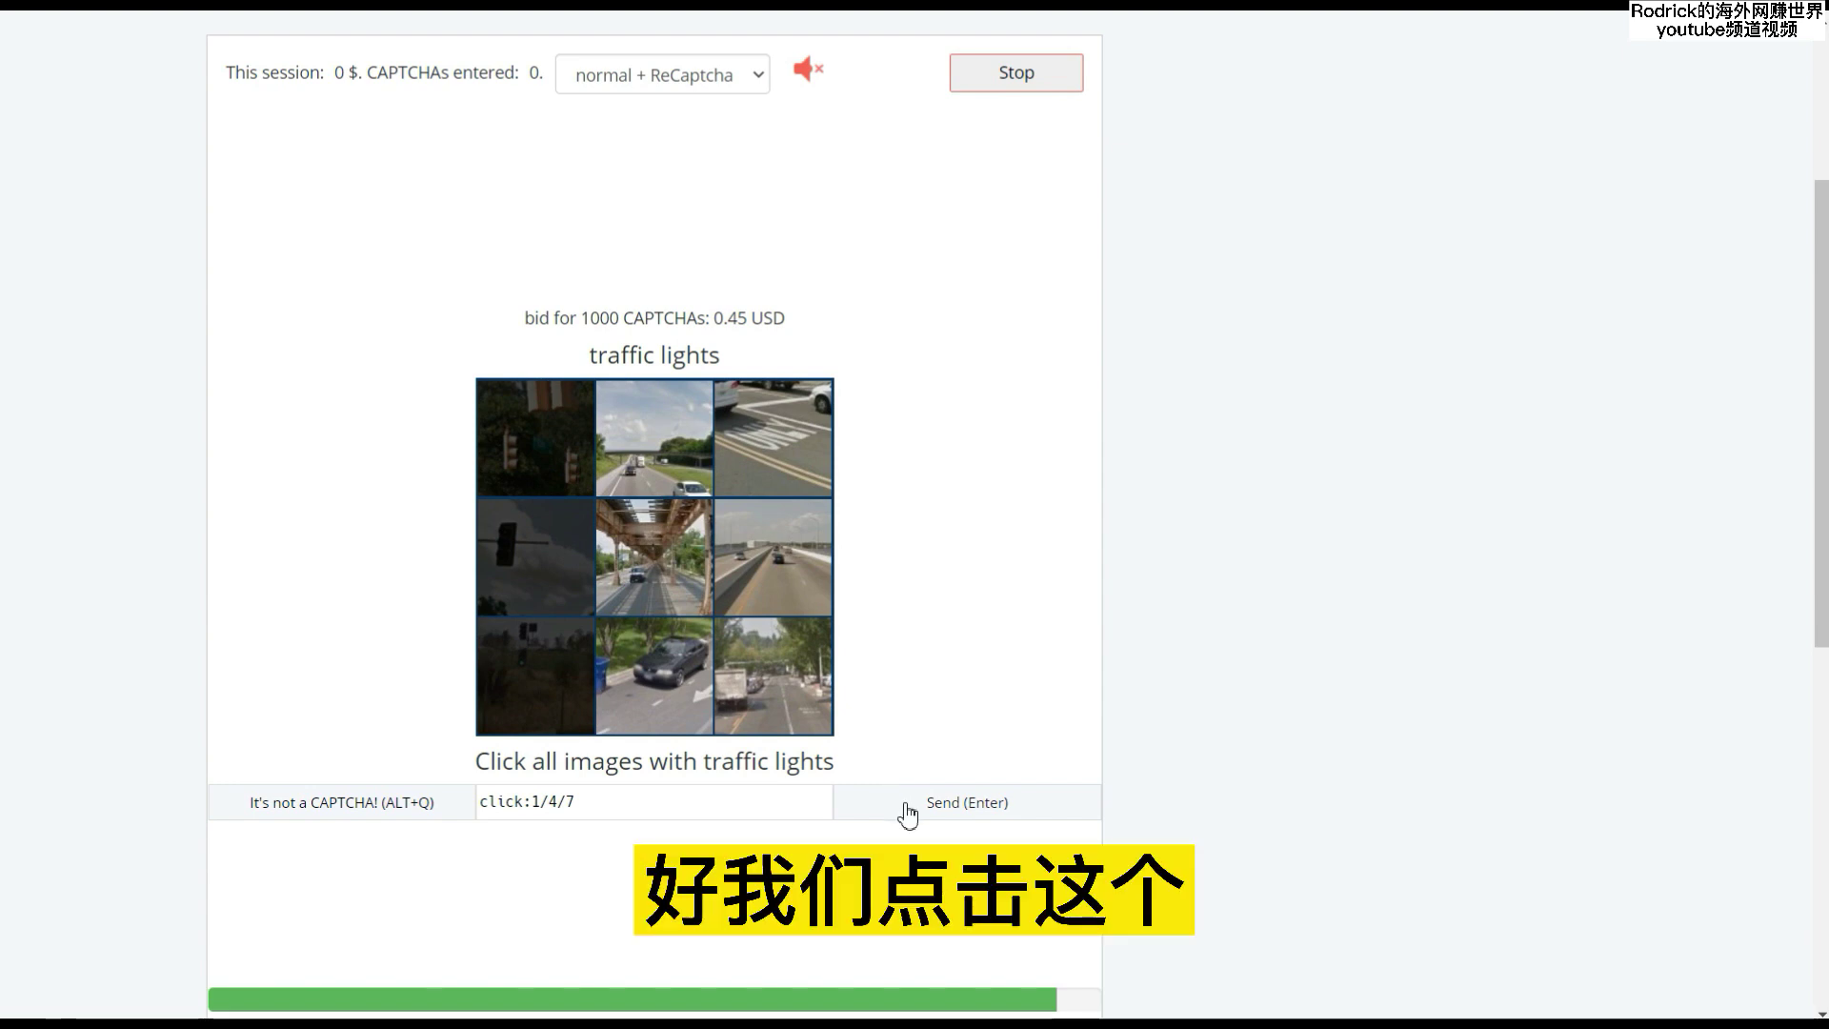
pyautogui.click(907, 815)
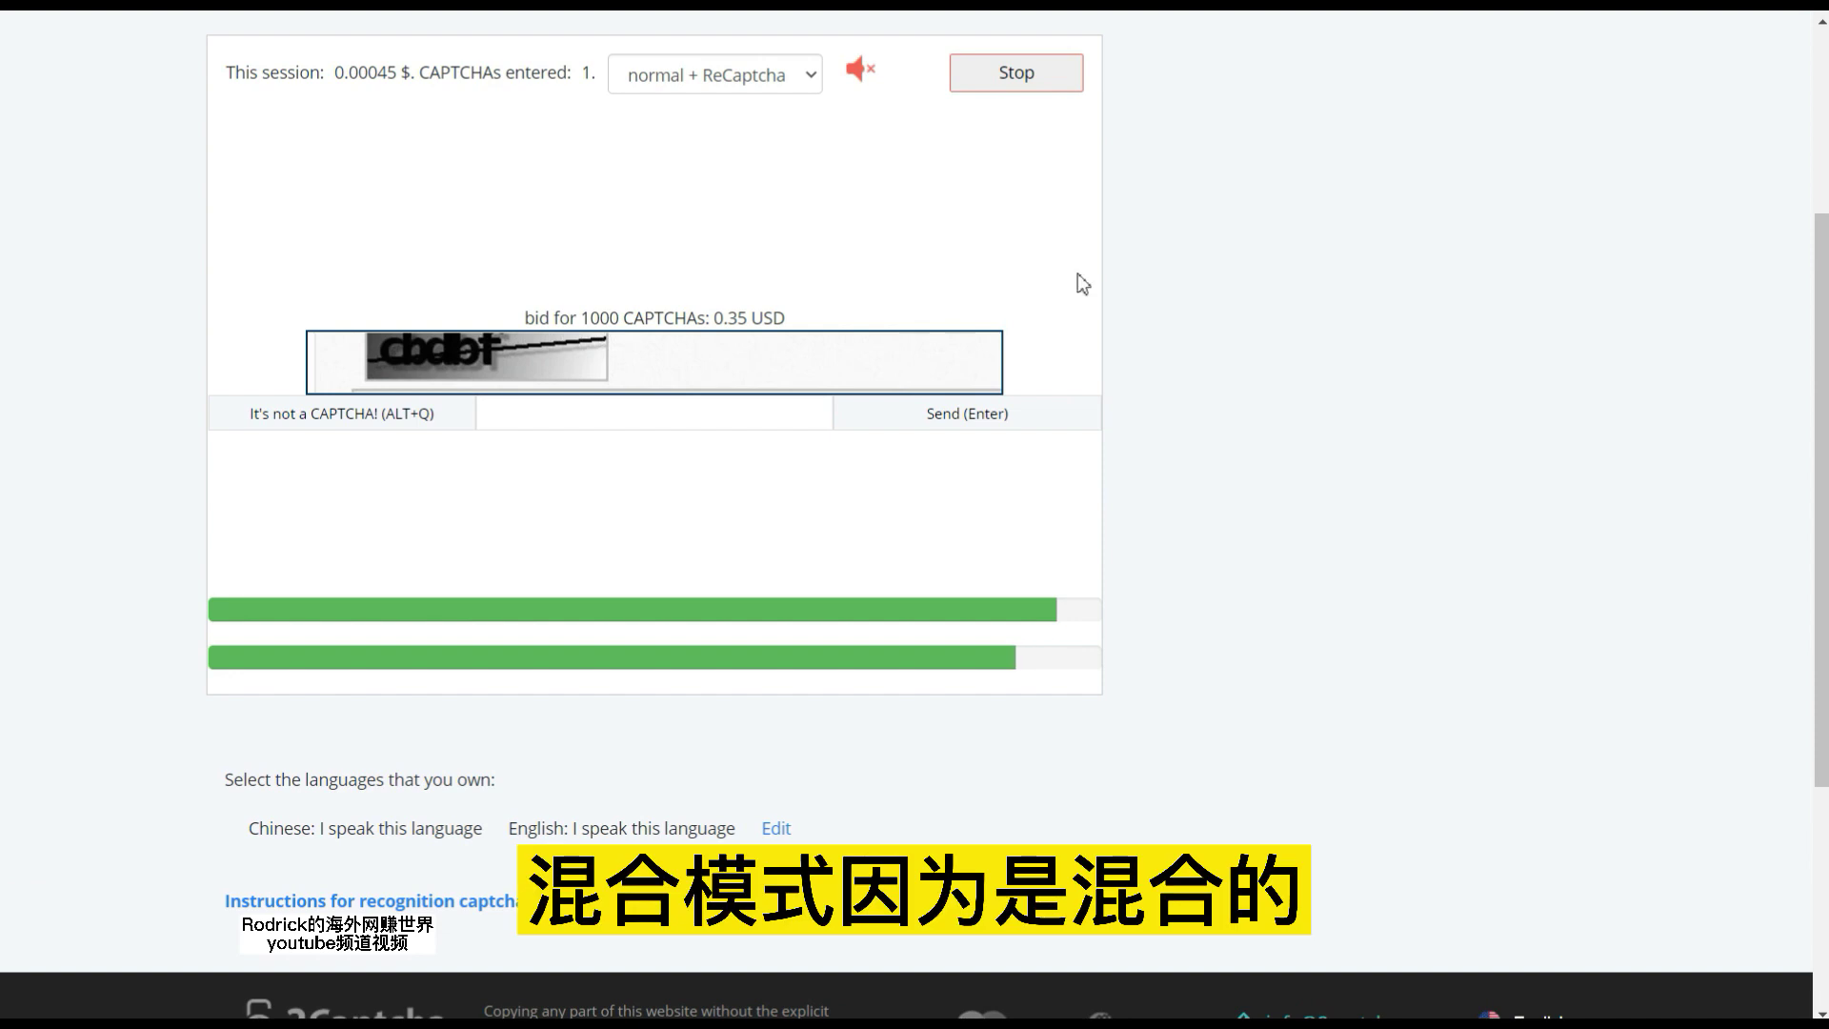
# Step: Answer the grey text CAPTCHA with cbdbf and submit it
pyautogui.click(735, 417)
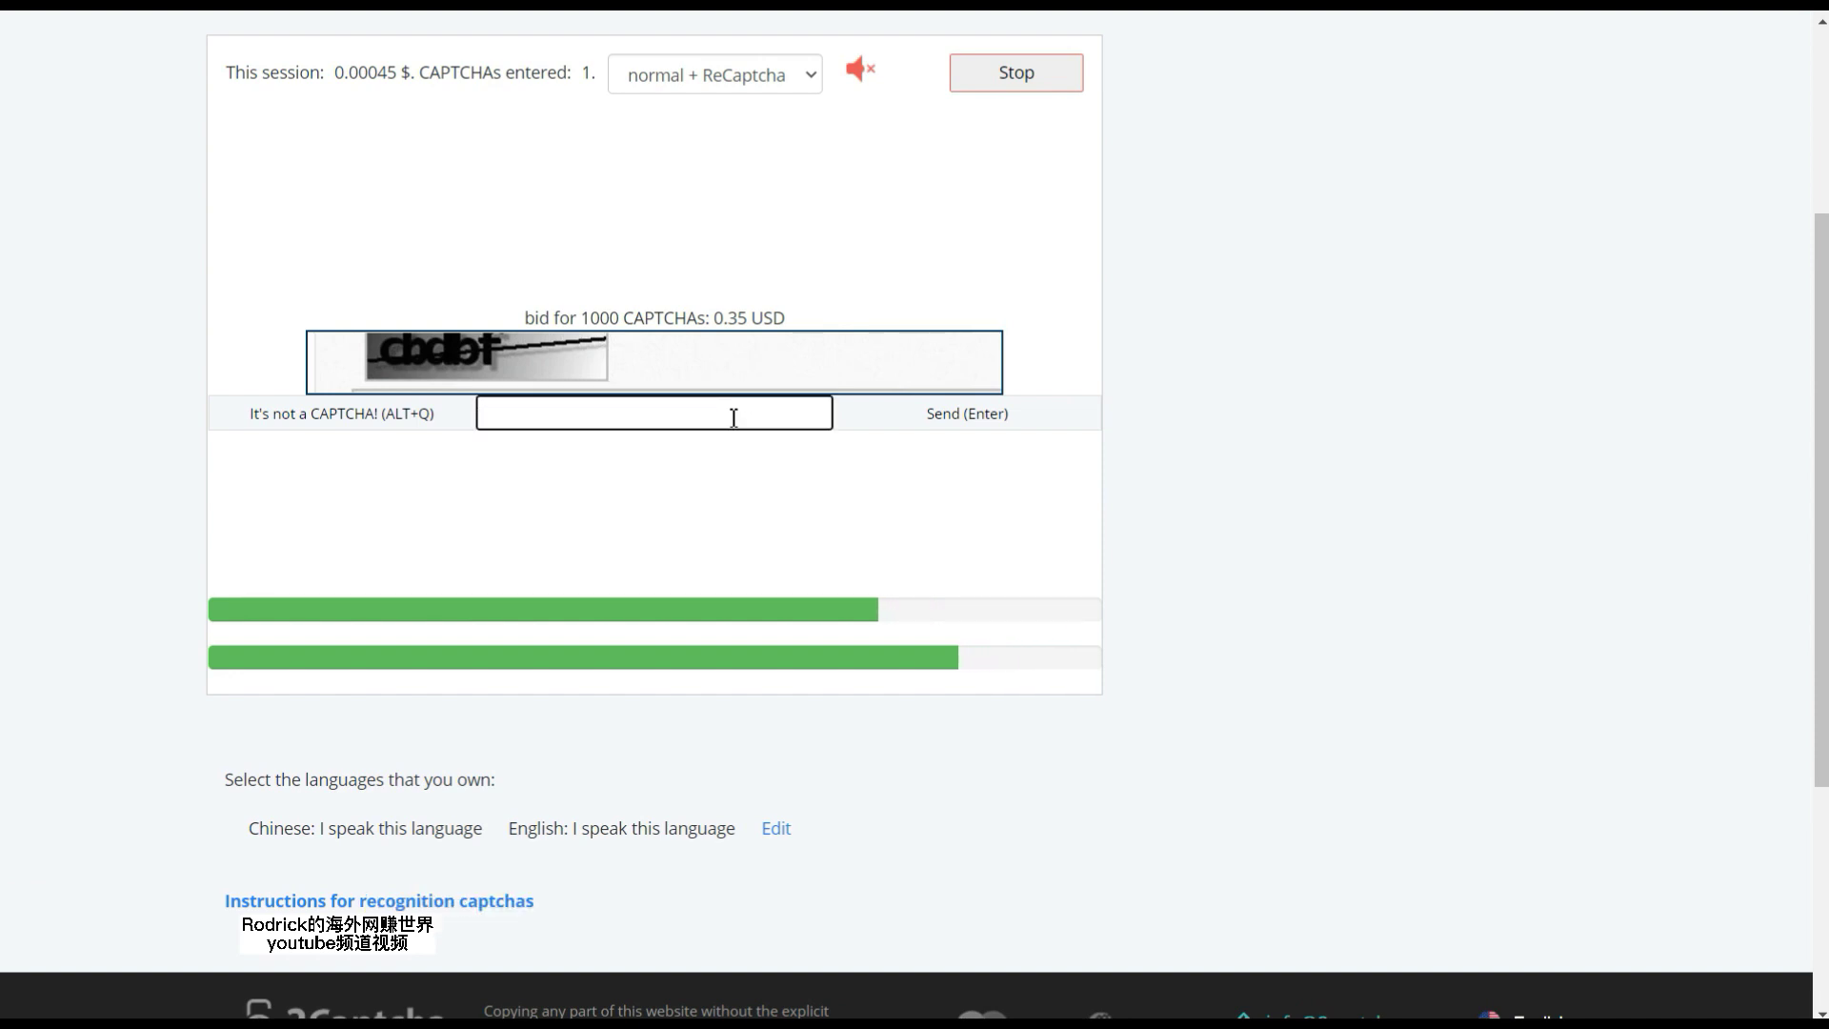
pyautogui.write('c')
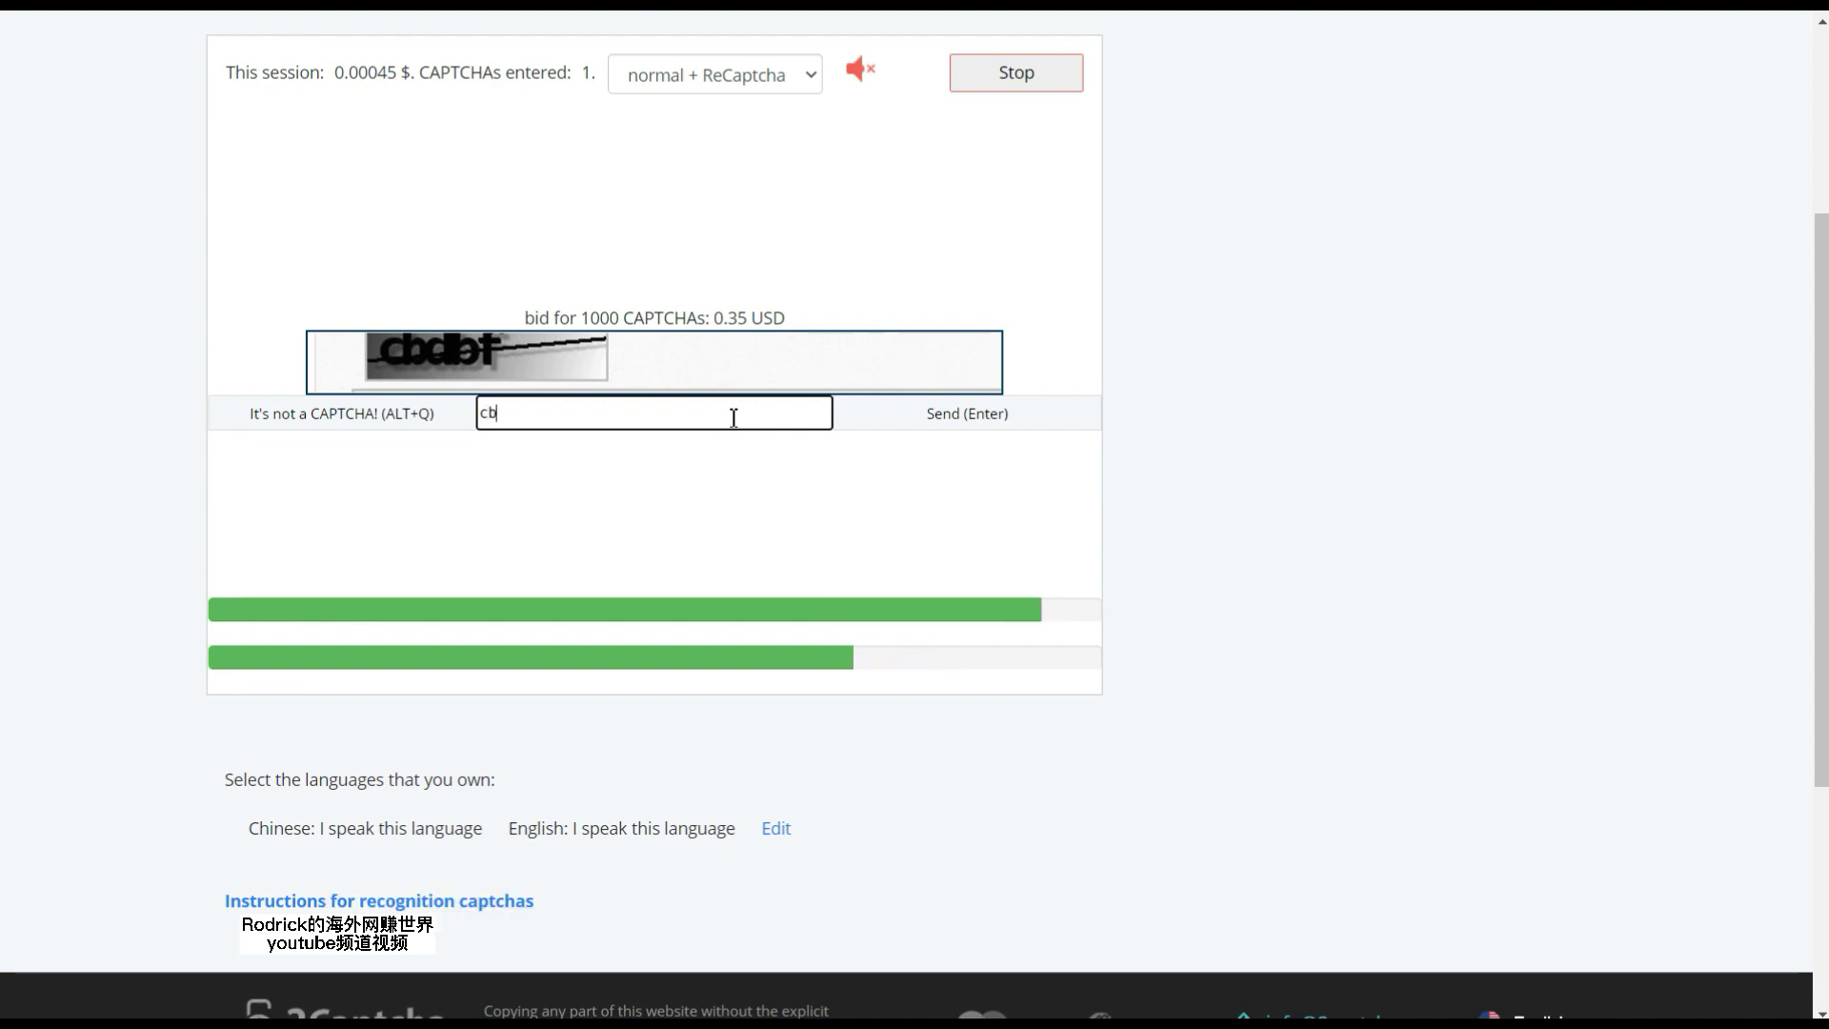
pyautogui.write('bd')
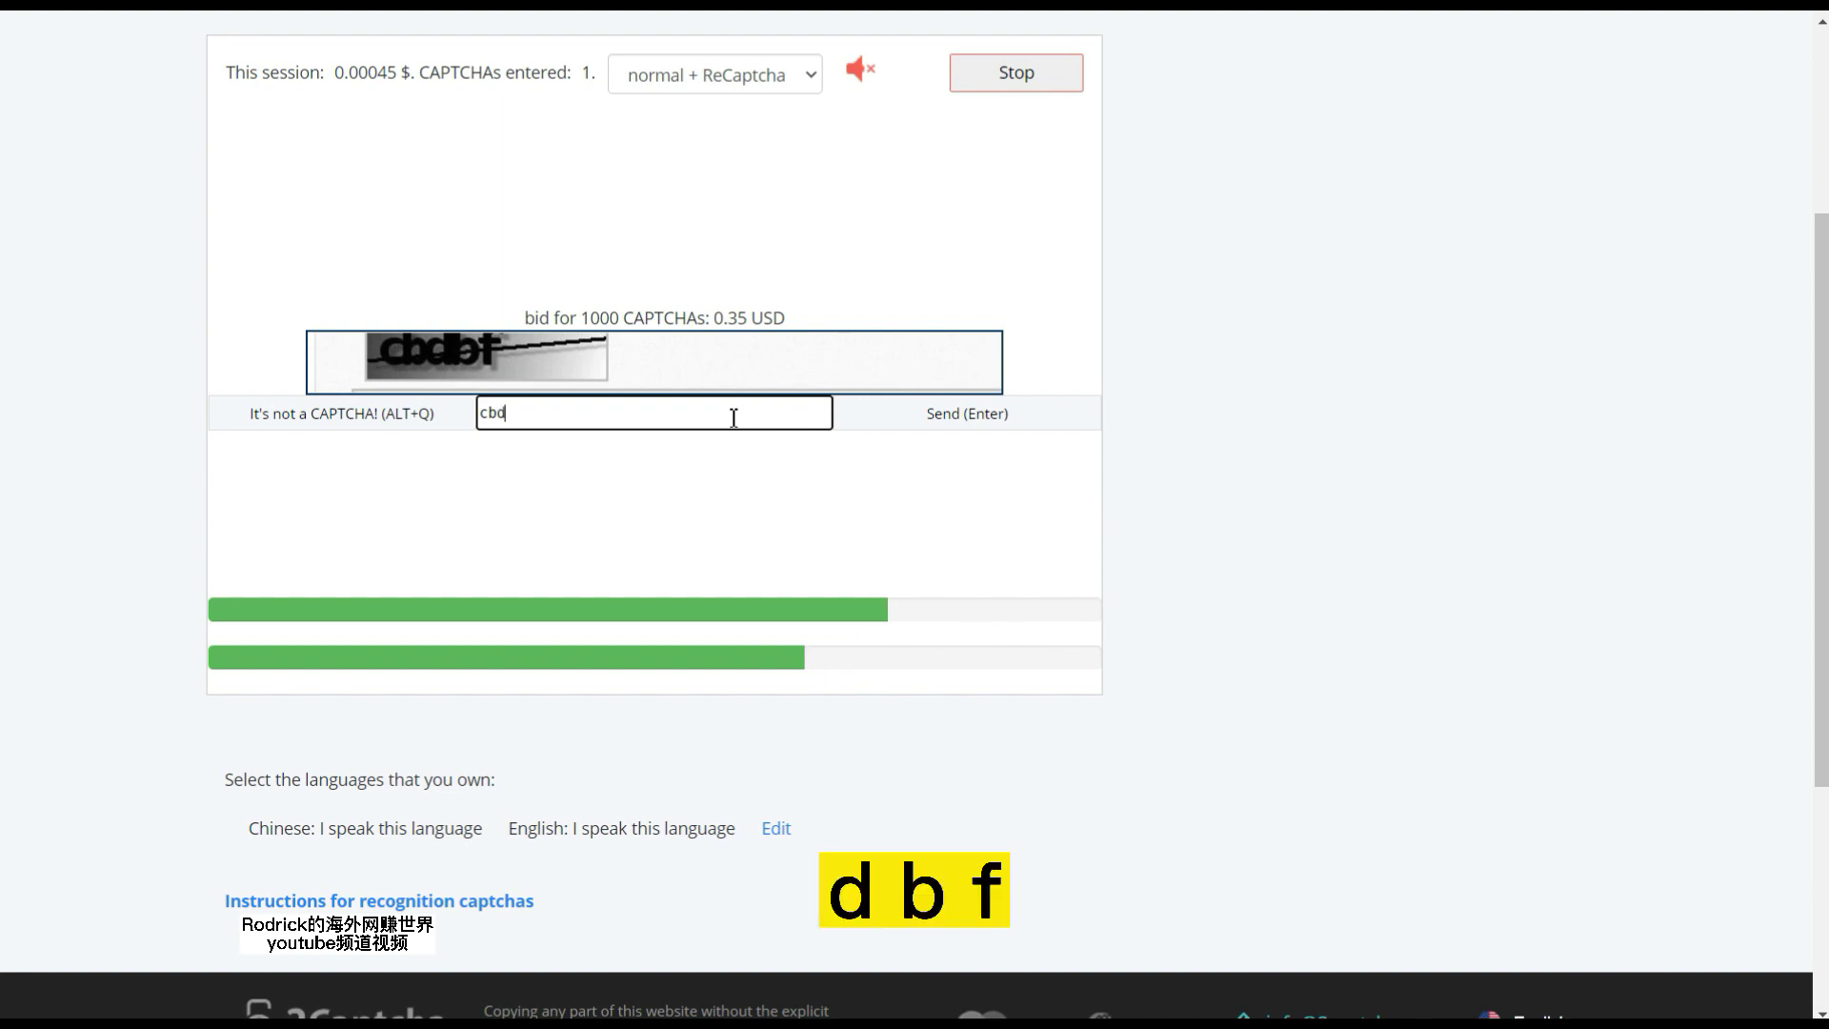
pyautogui.write('bf')
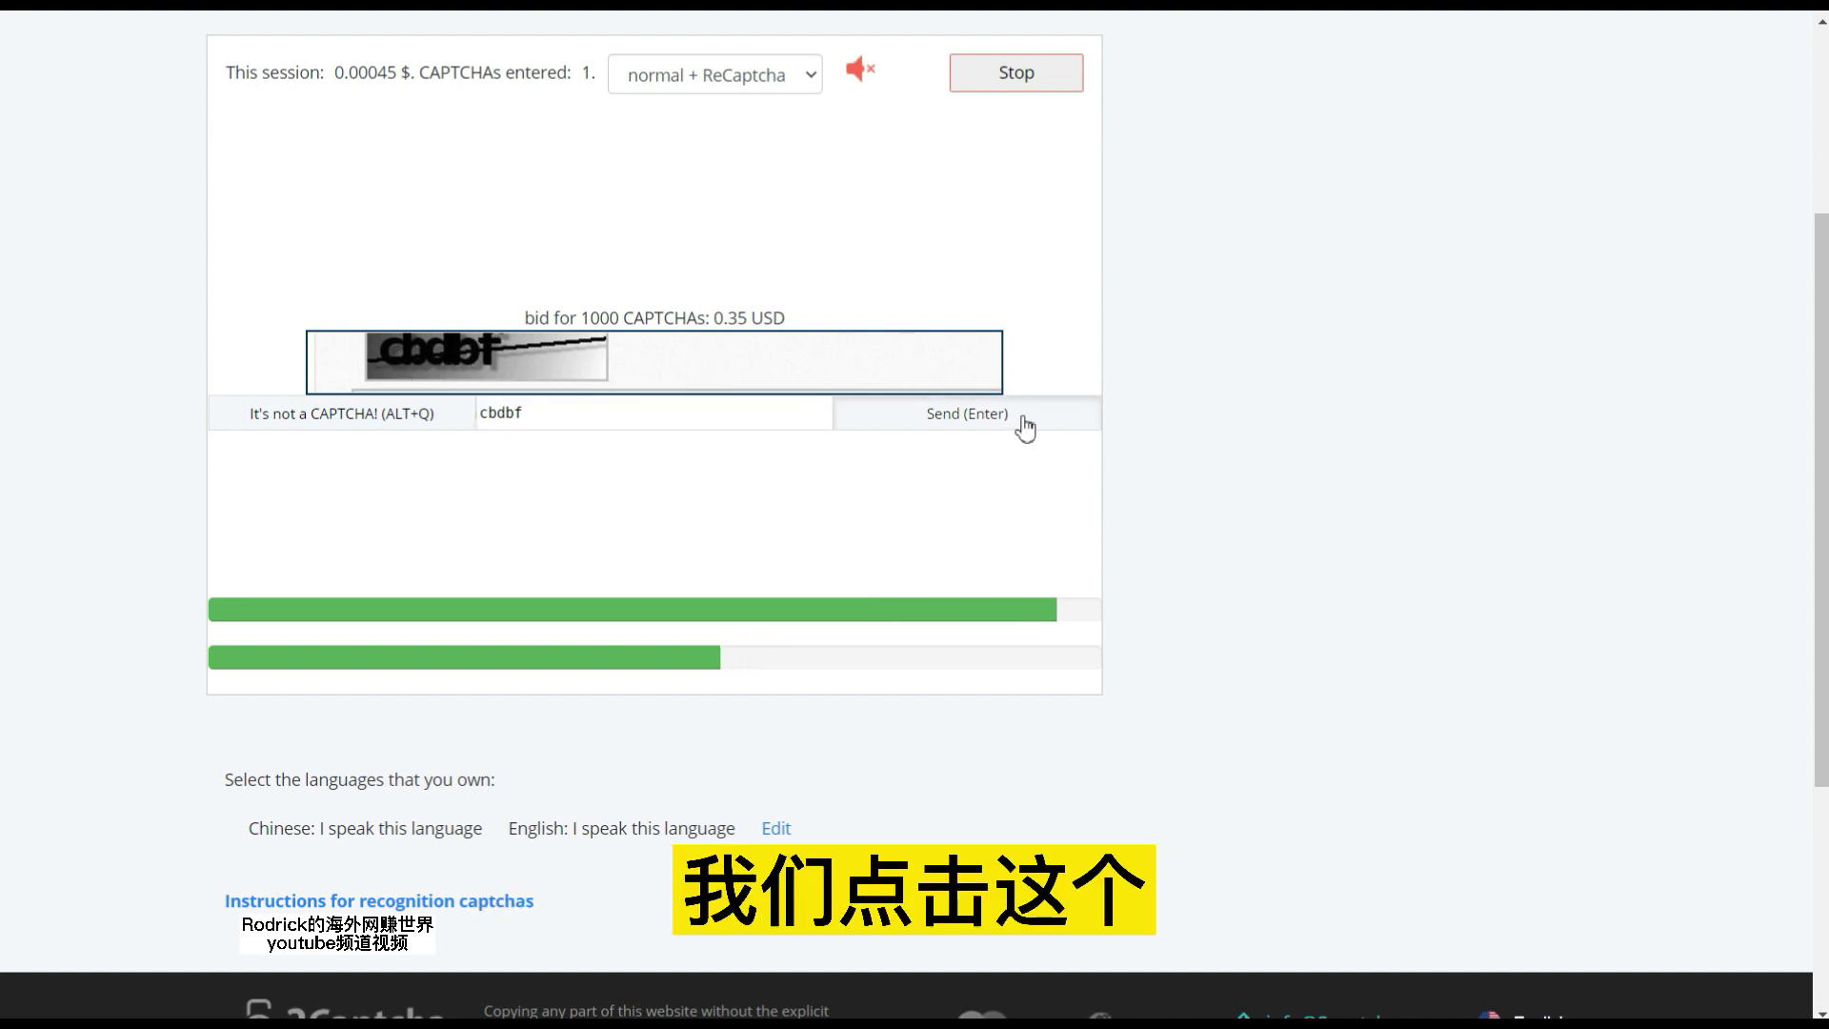
pyautogui.click(1025, 424)
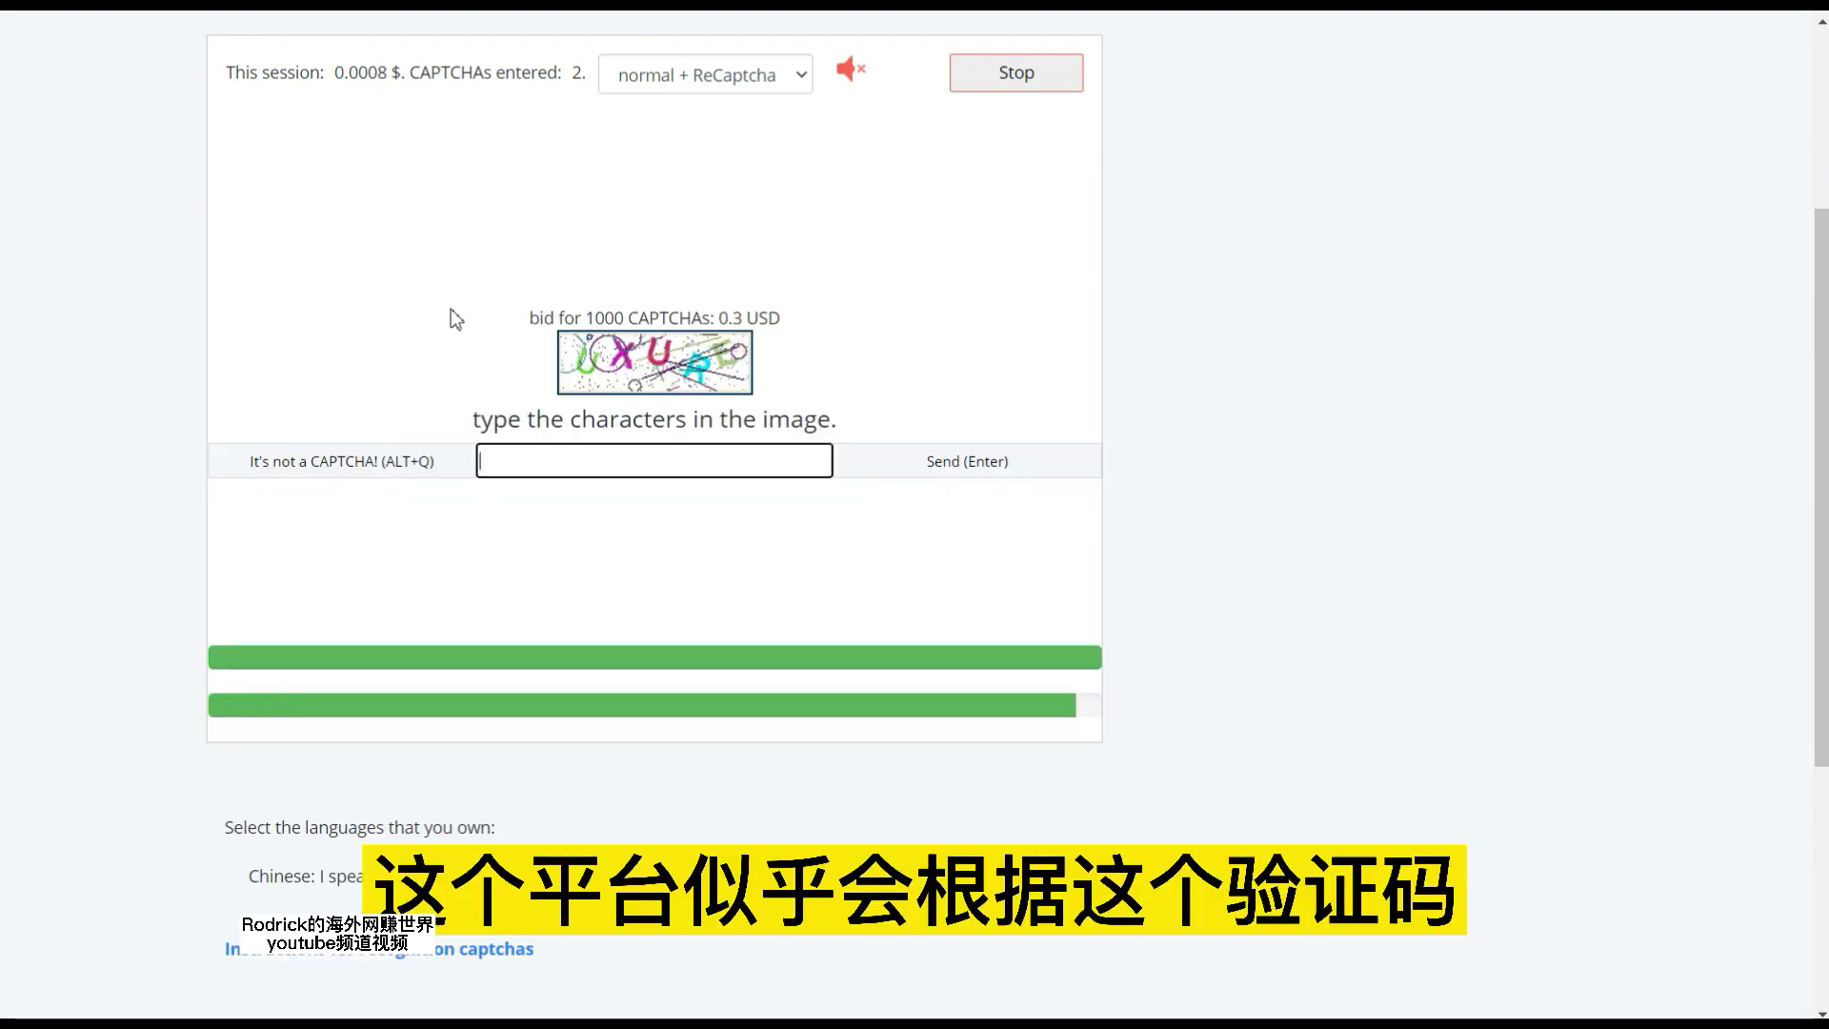
# Step: Answer the coloured-letter CAPTCHA with UXURE and submit it
pyautogui.write('UX')
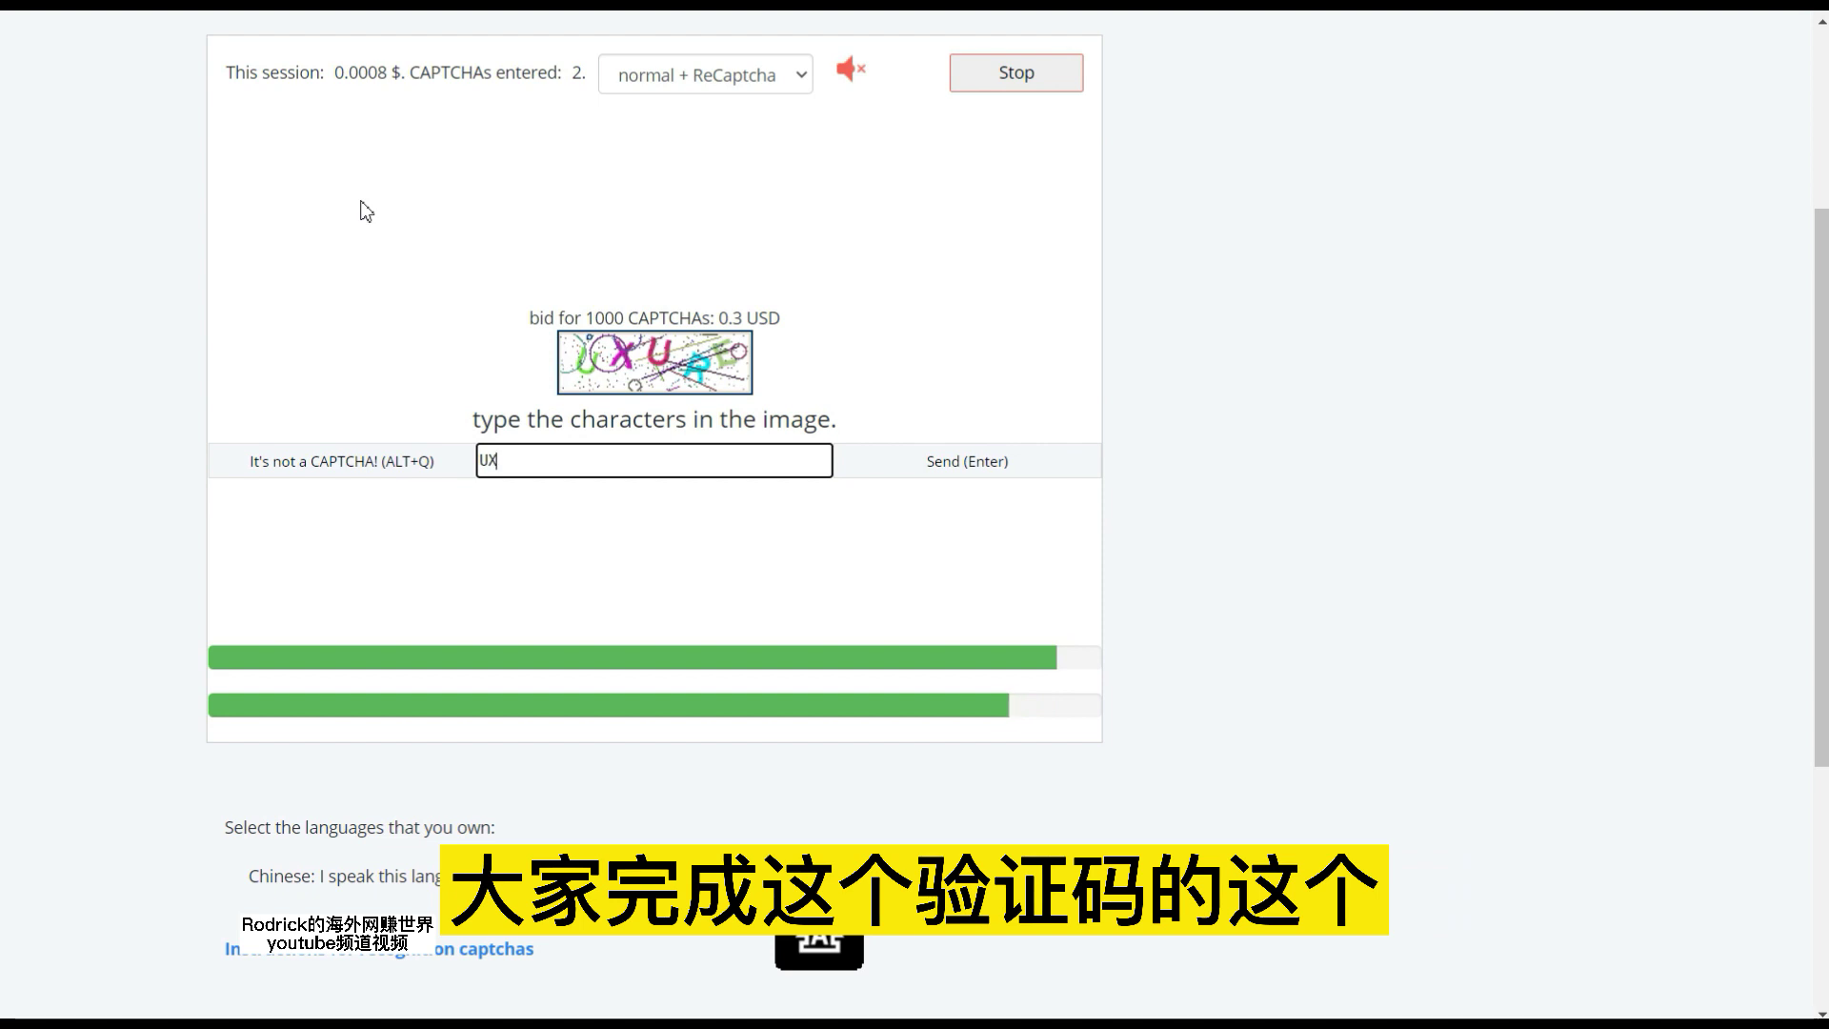
pyautogui.write('URE')
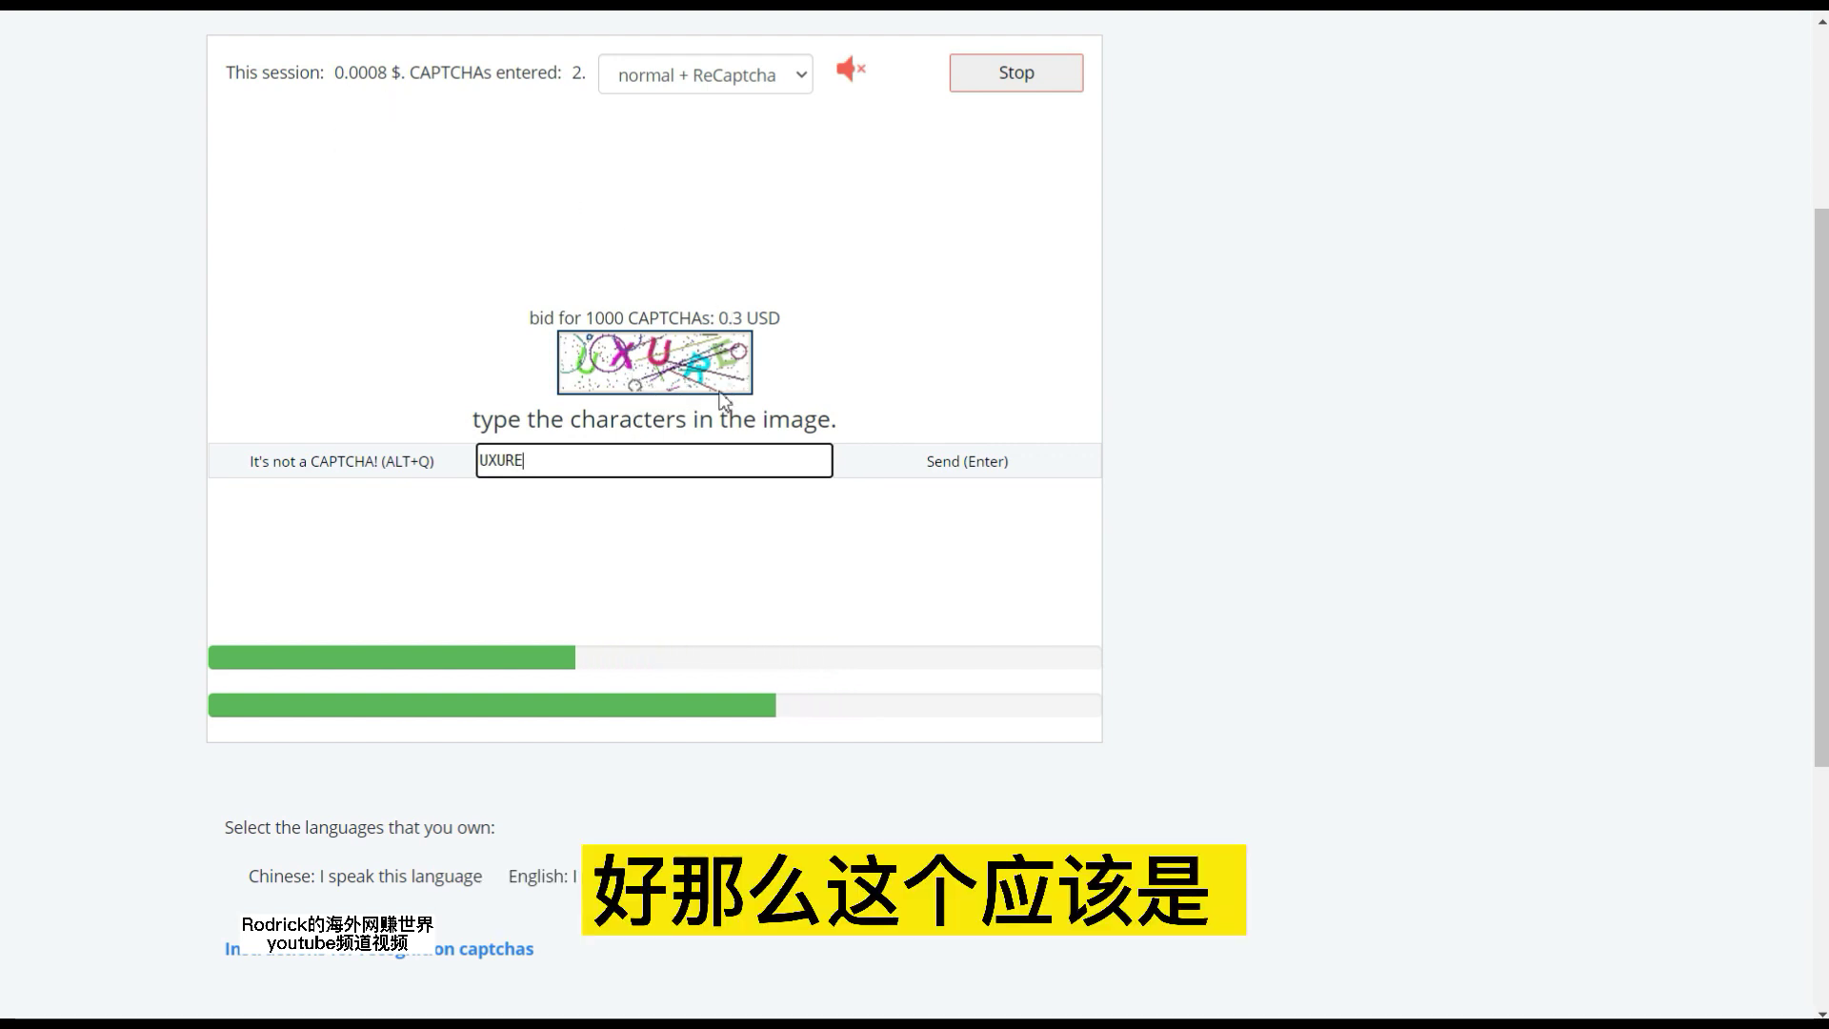
pyautogui.click(1010, 473)
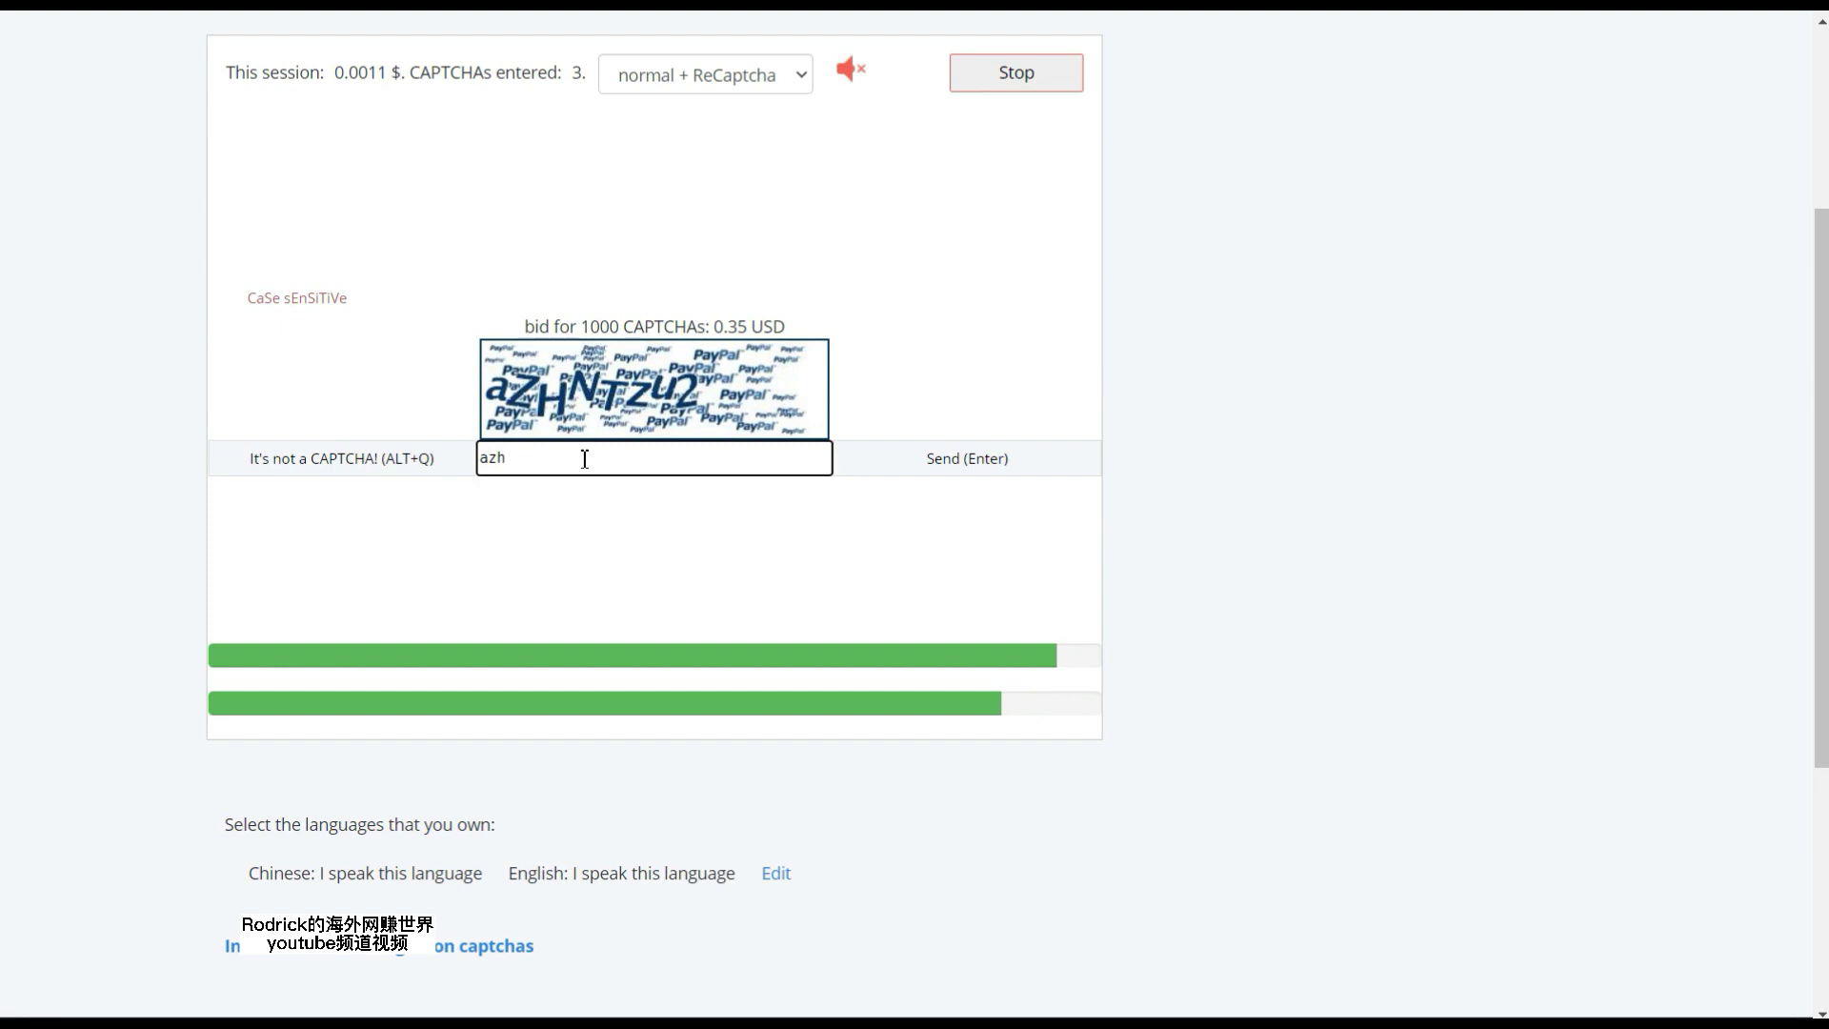
# Step: Answer the PayPal CAPTCHA with azhntzu2 and the following coloured-letter CAPTCHA with xjeegd, submitting each answer
pyautogui.write('ntzu2')
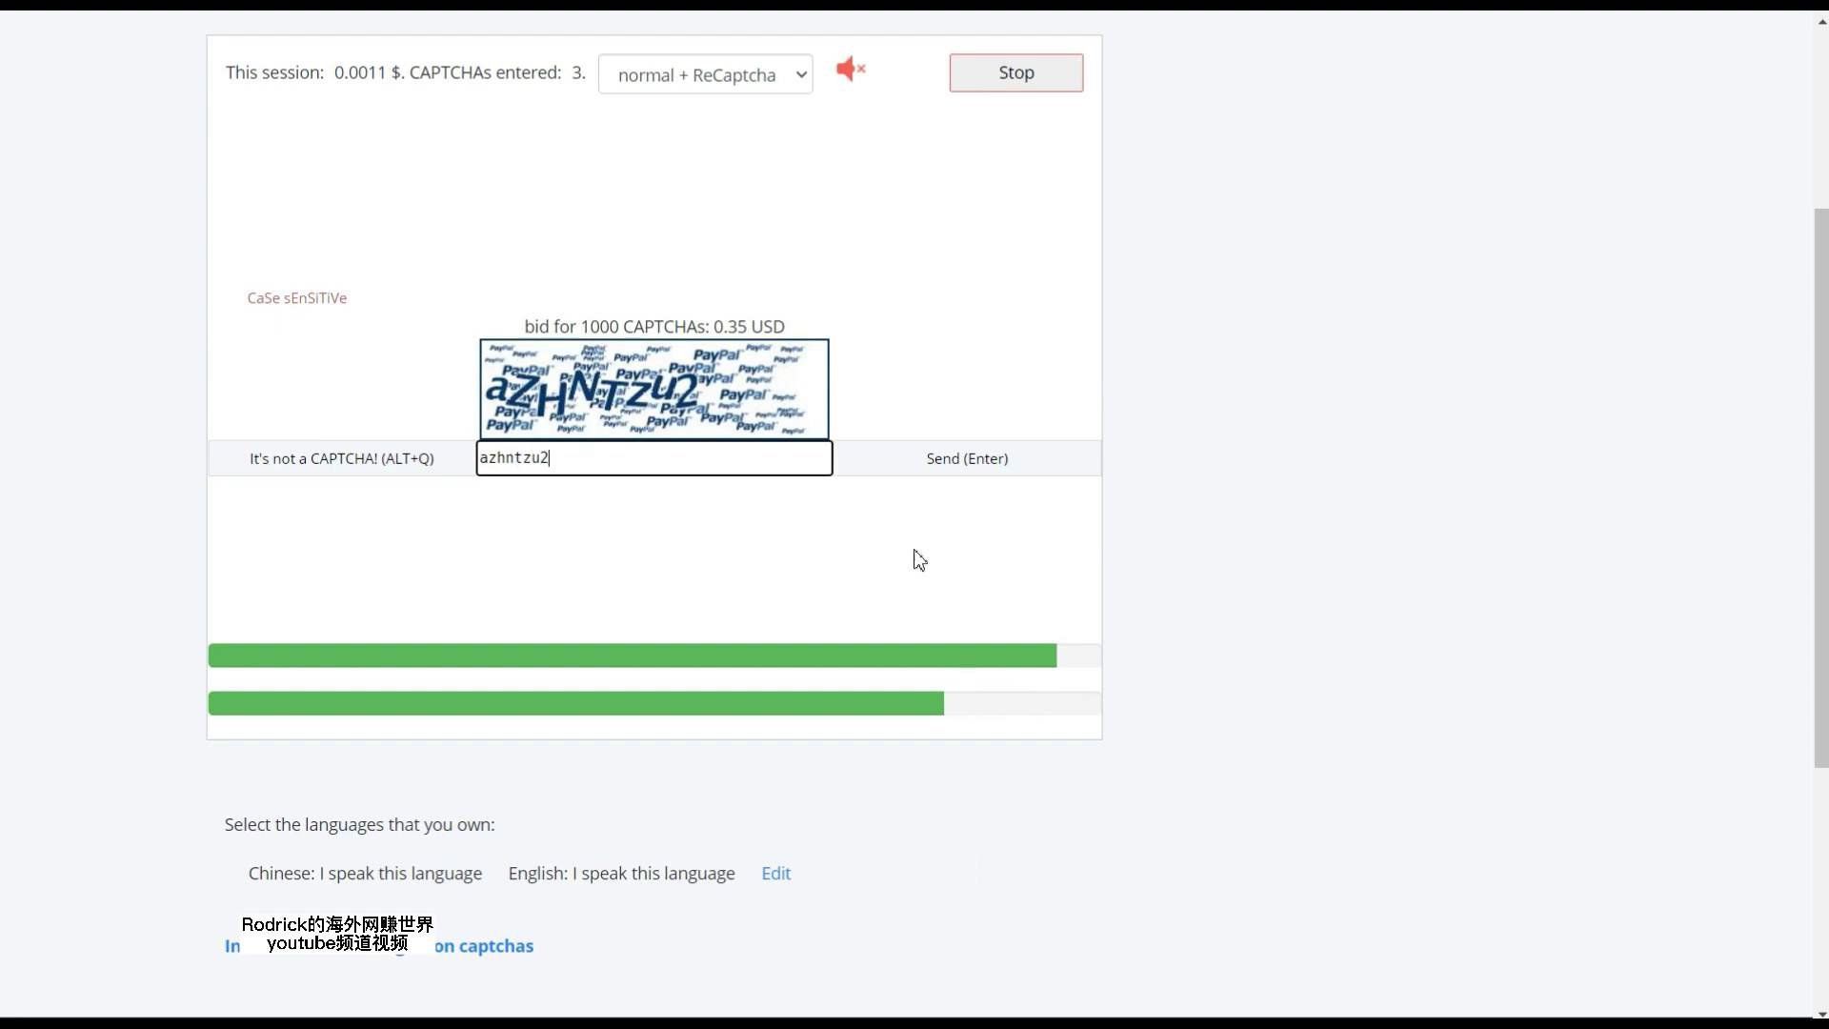
pyautogui.click(1035, 483)
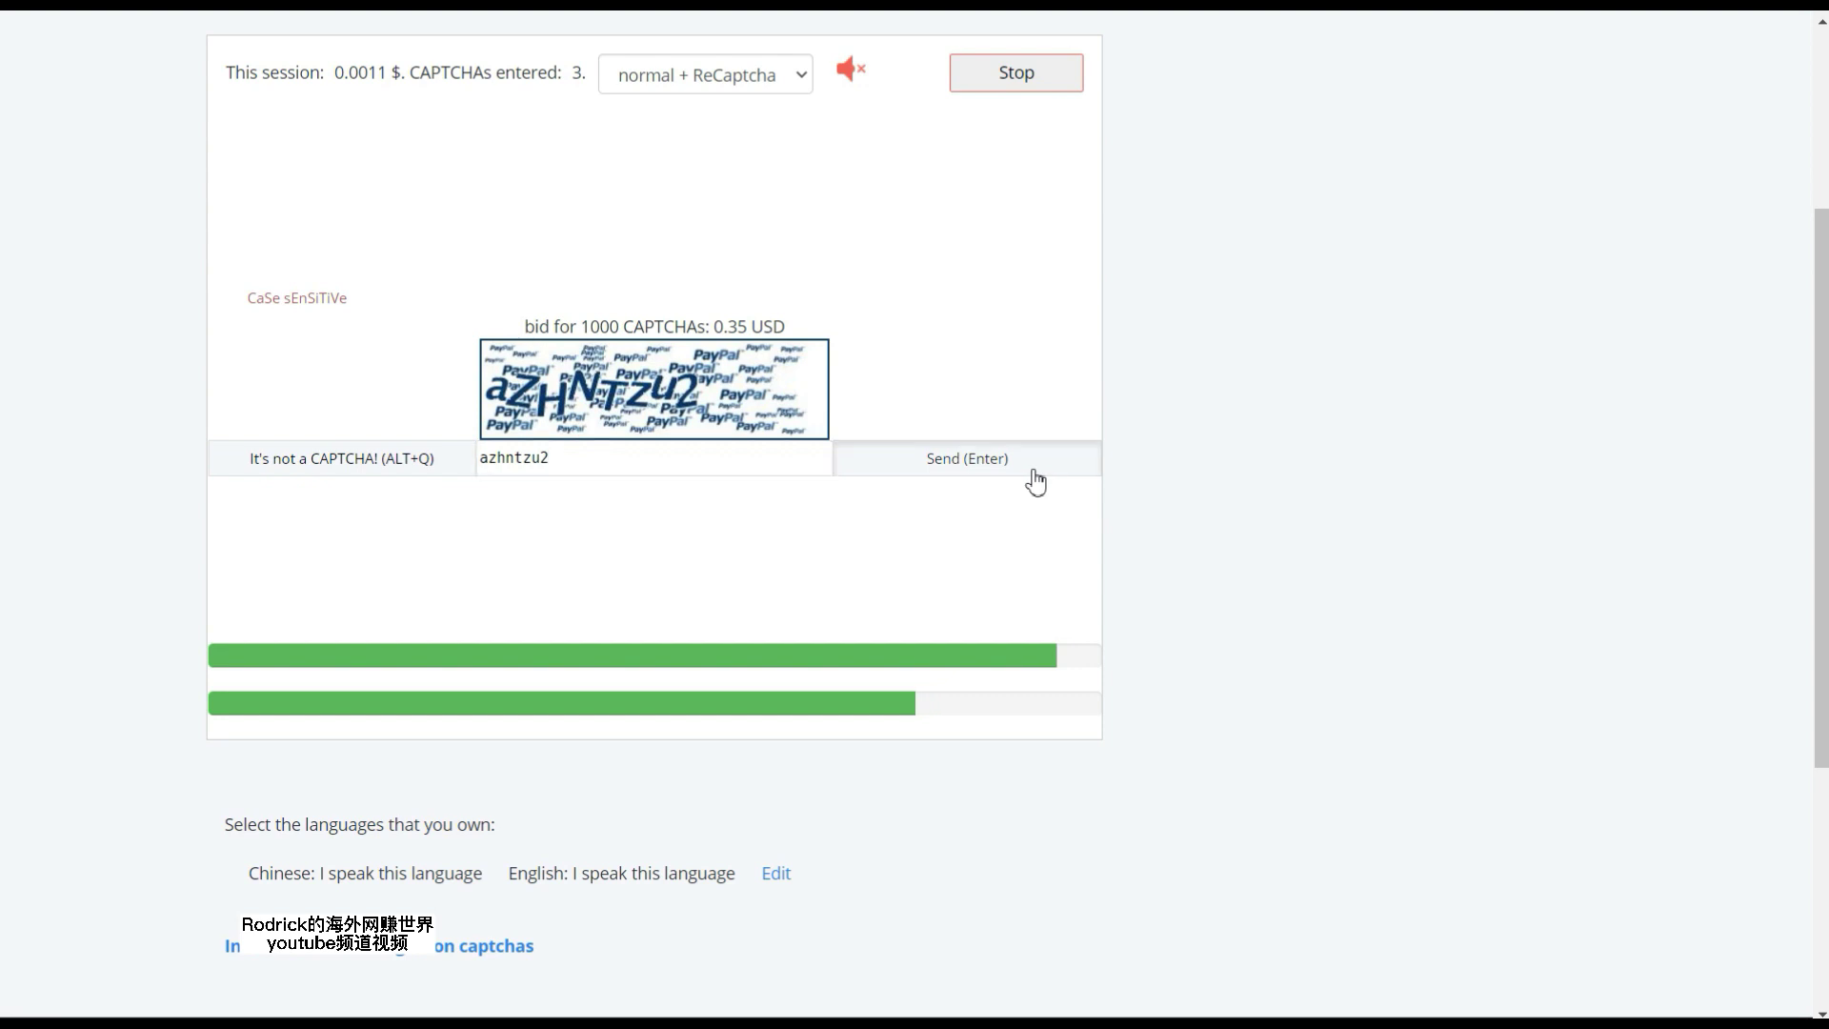
pyautogui.write('xjeegd')
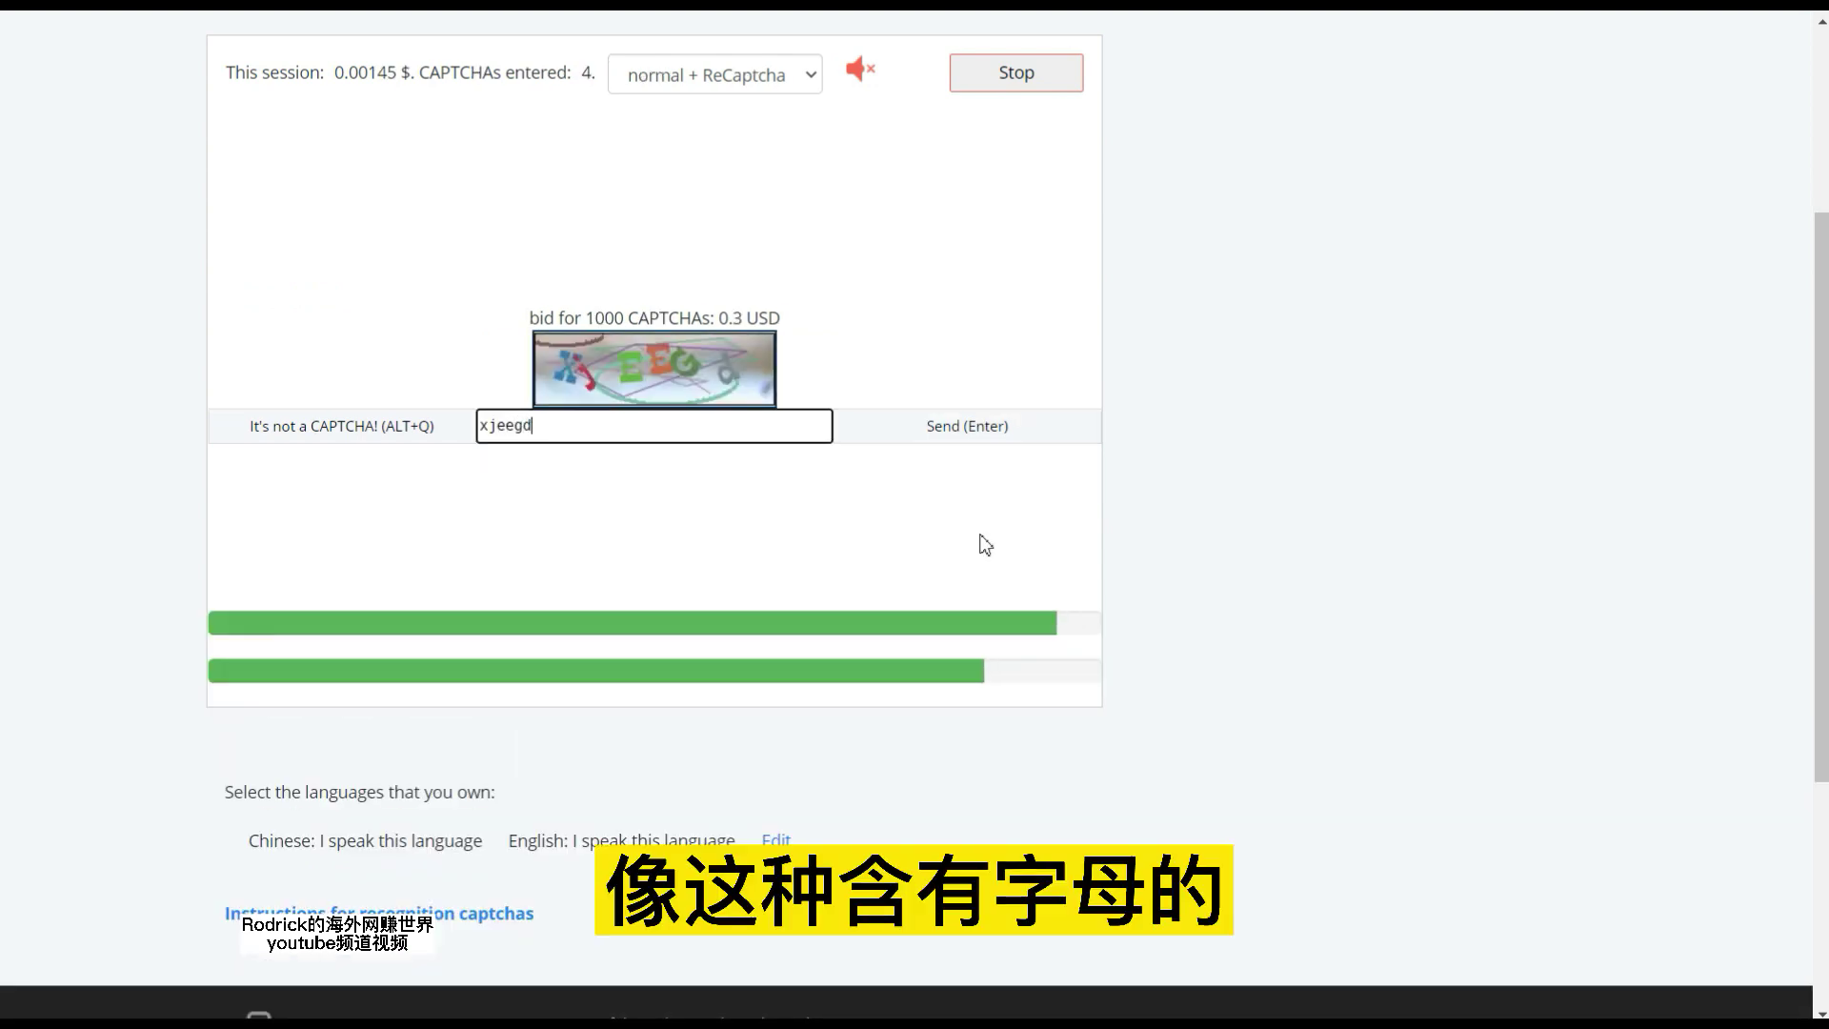
pyautogui.click(889, 435)
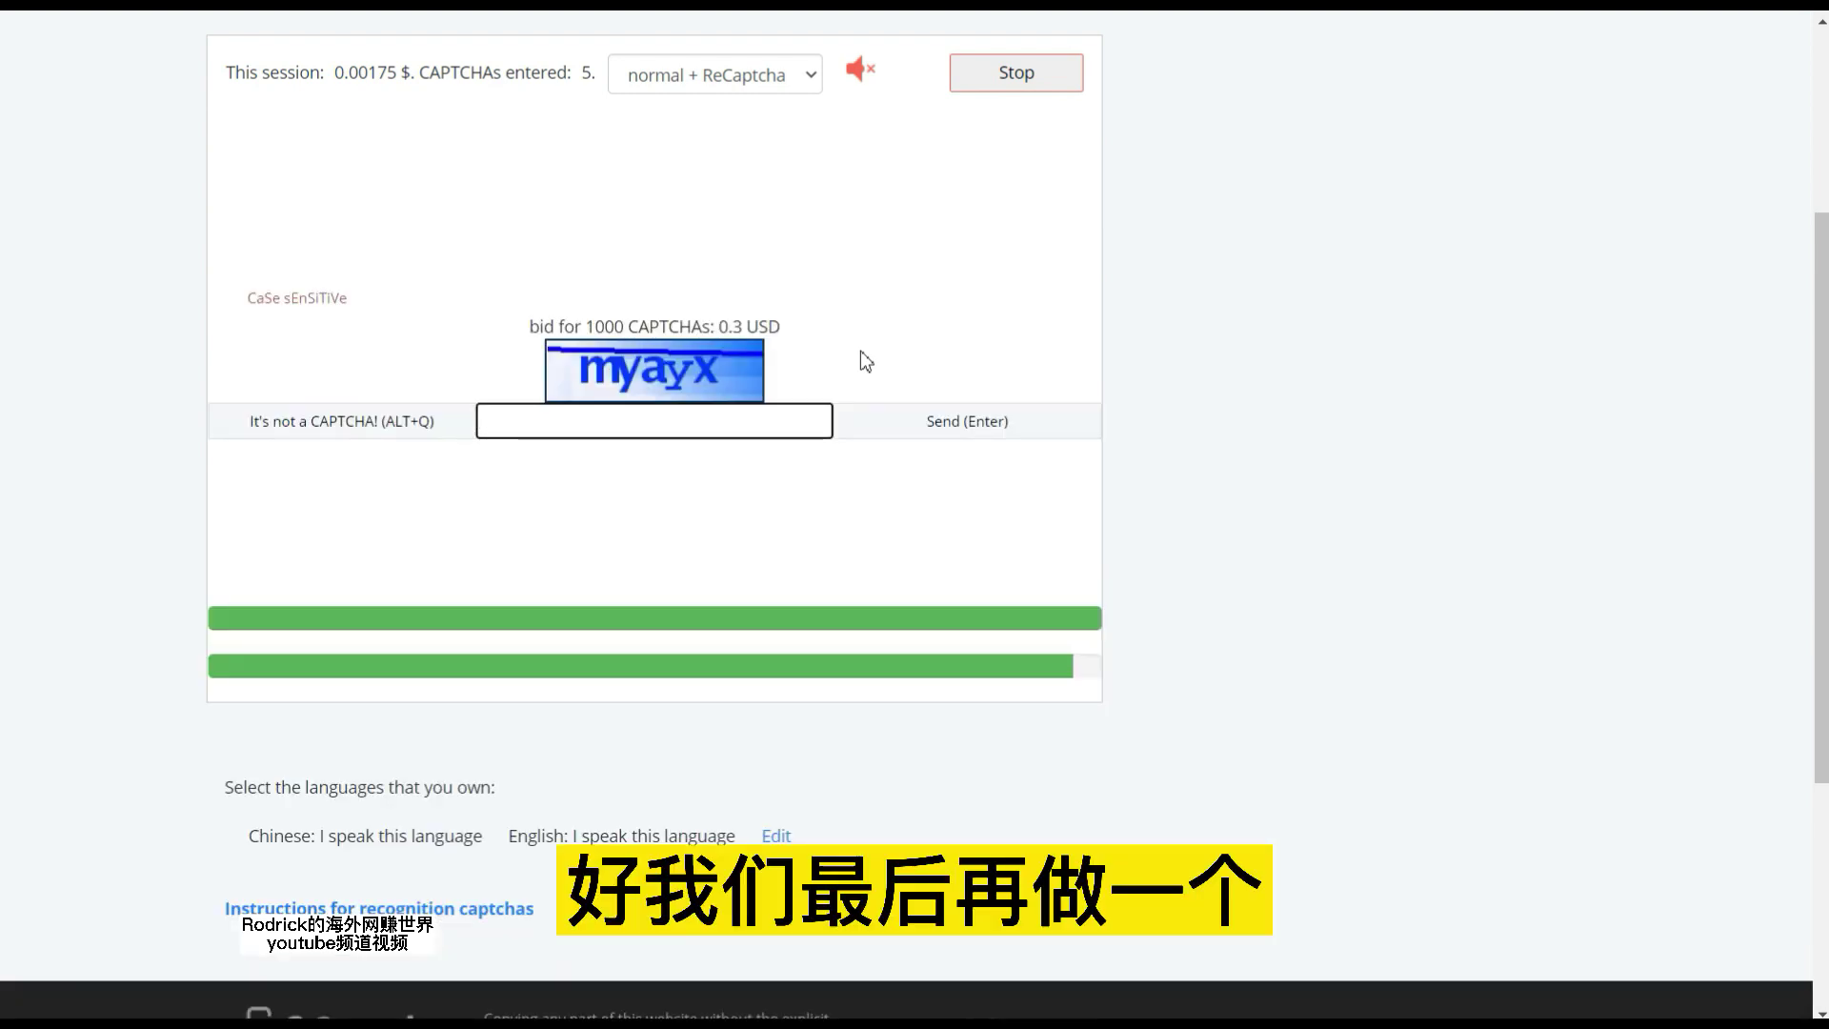
# Step: Answer the blue text CAPTCHA with myayx and submit it
pyautogui.write('my')
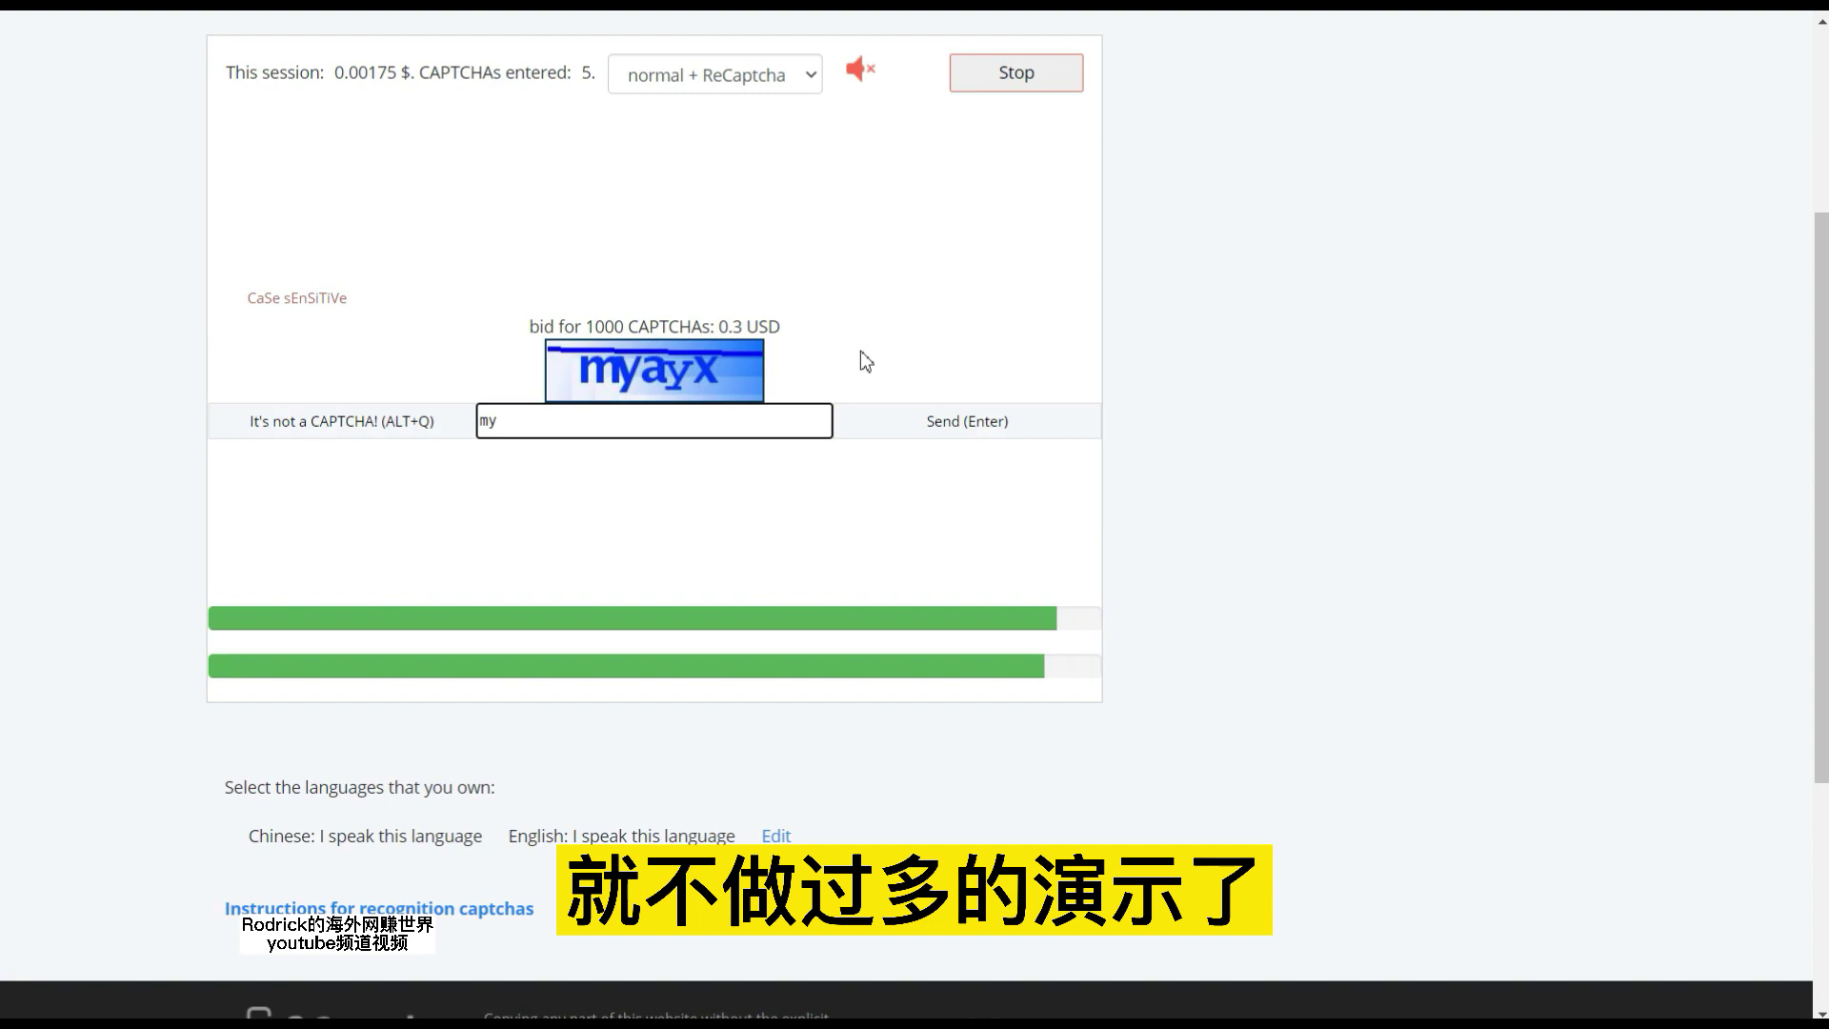
pyautogui.write('ayx')
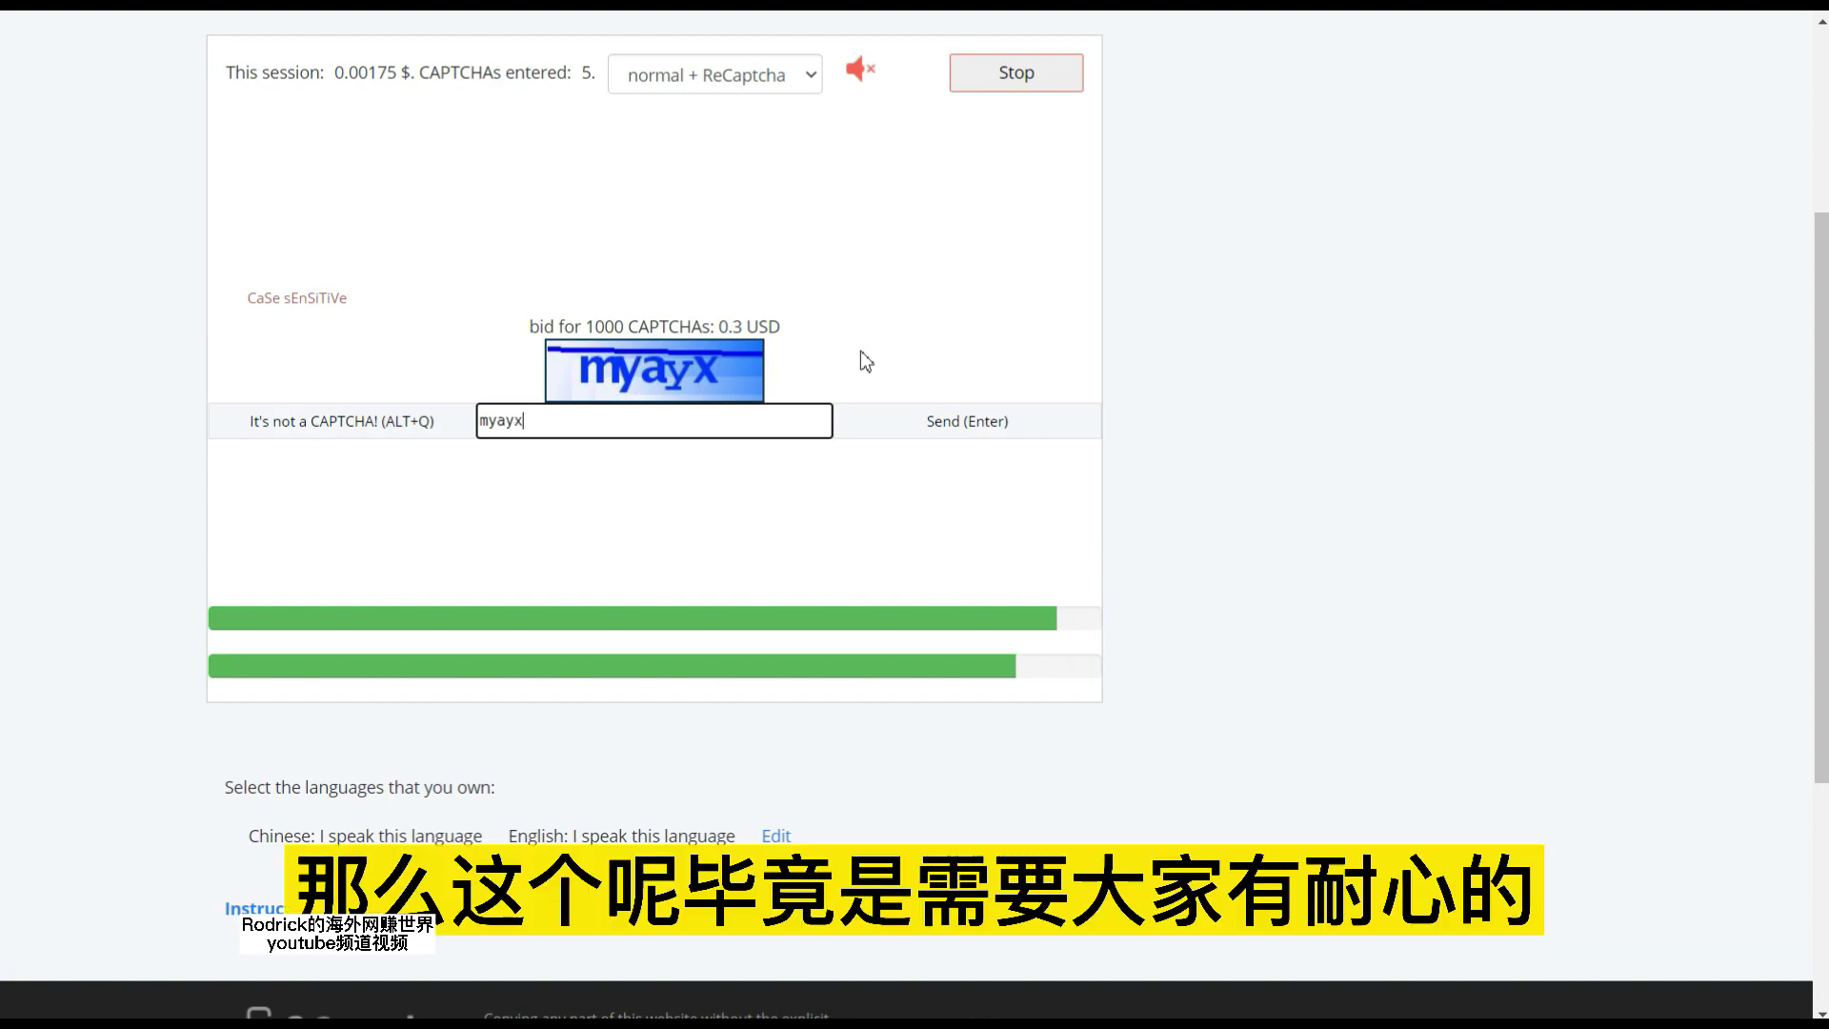
pyautogui.click(1045, 434)
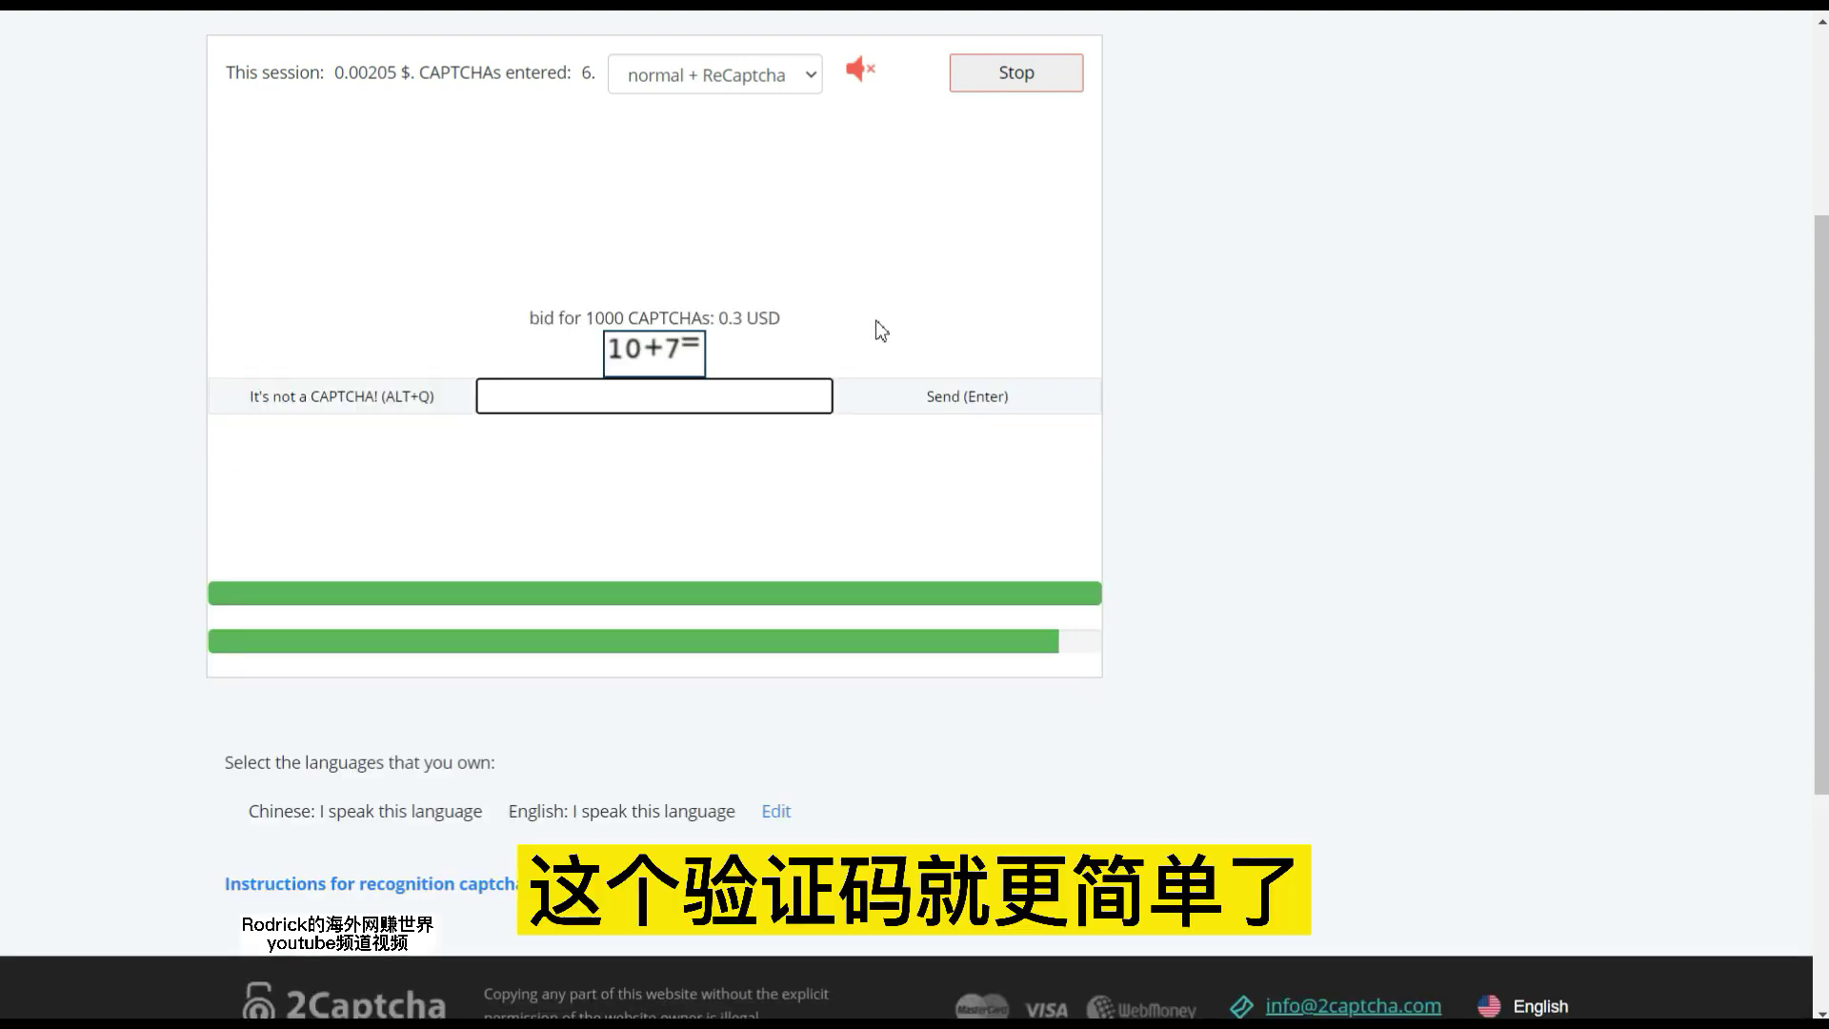
# Step: Answer the arithmetic CAPTCHA 10+7= with 17, submit it, and stop the work session
pyautogui.write('17')
pyautogui.click(1046, 404)
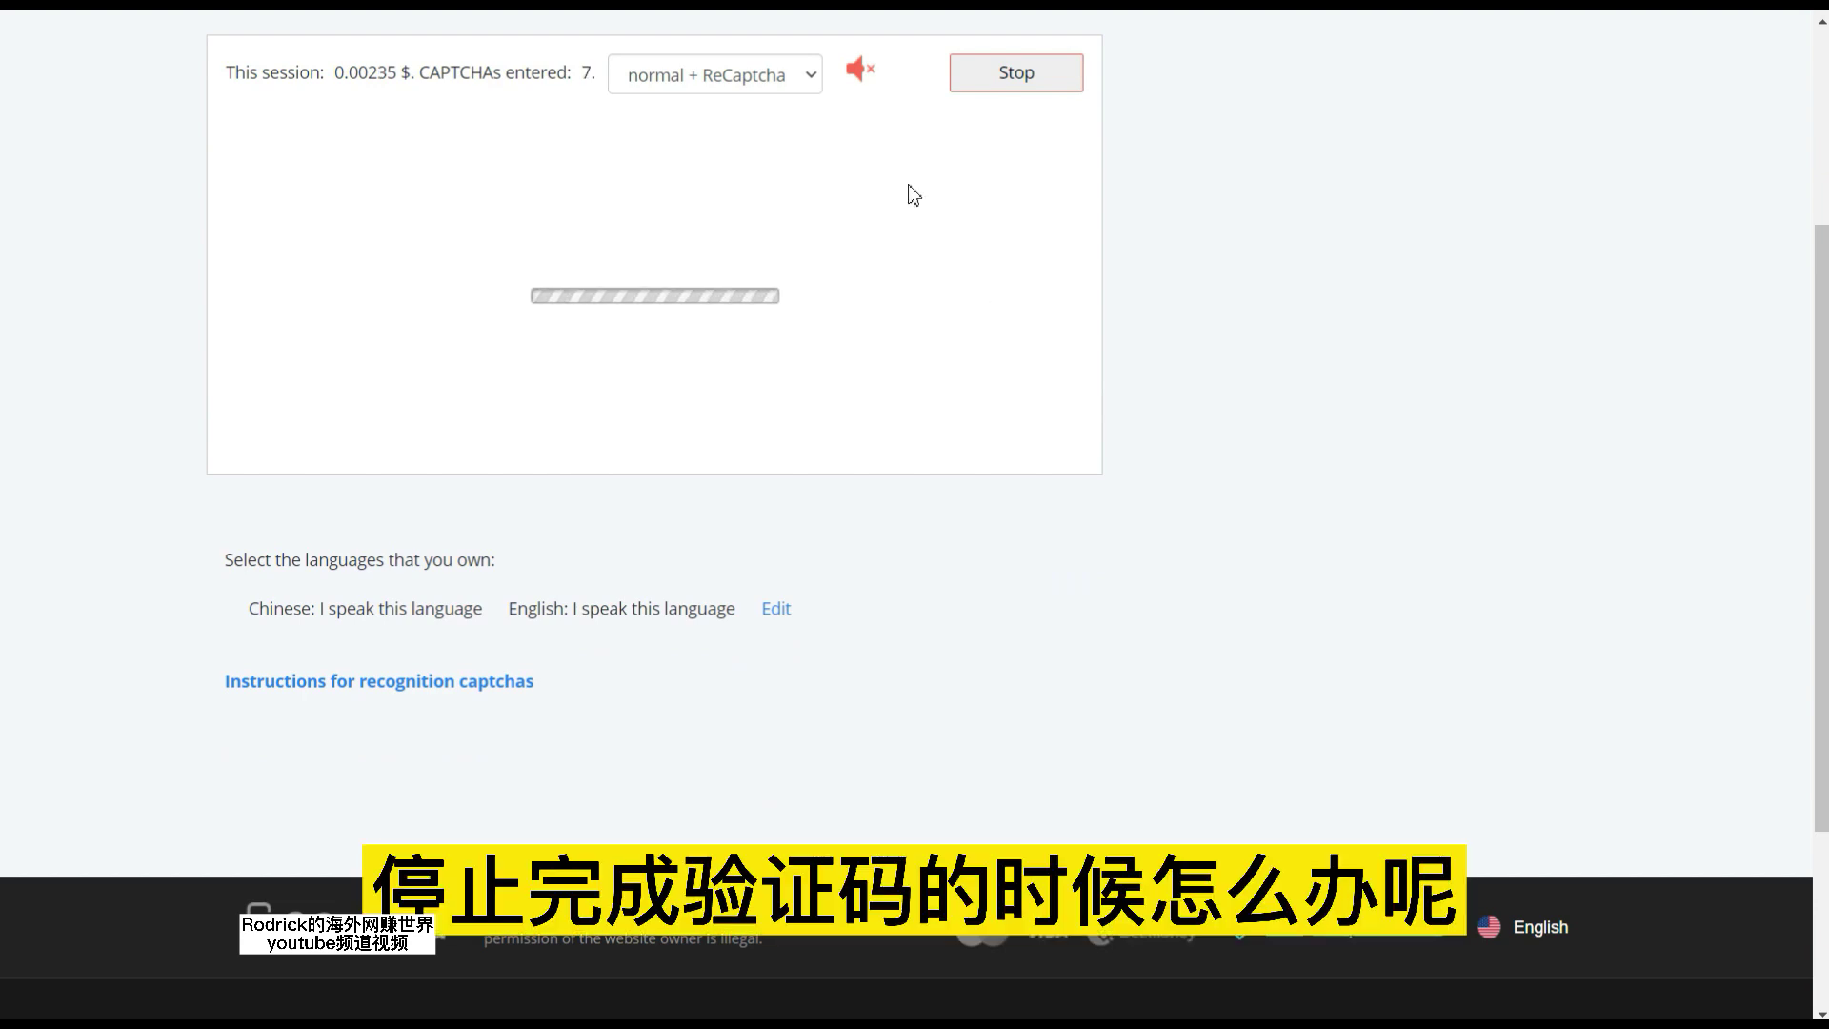
pyautogui.click(1047, 88)
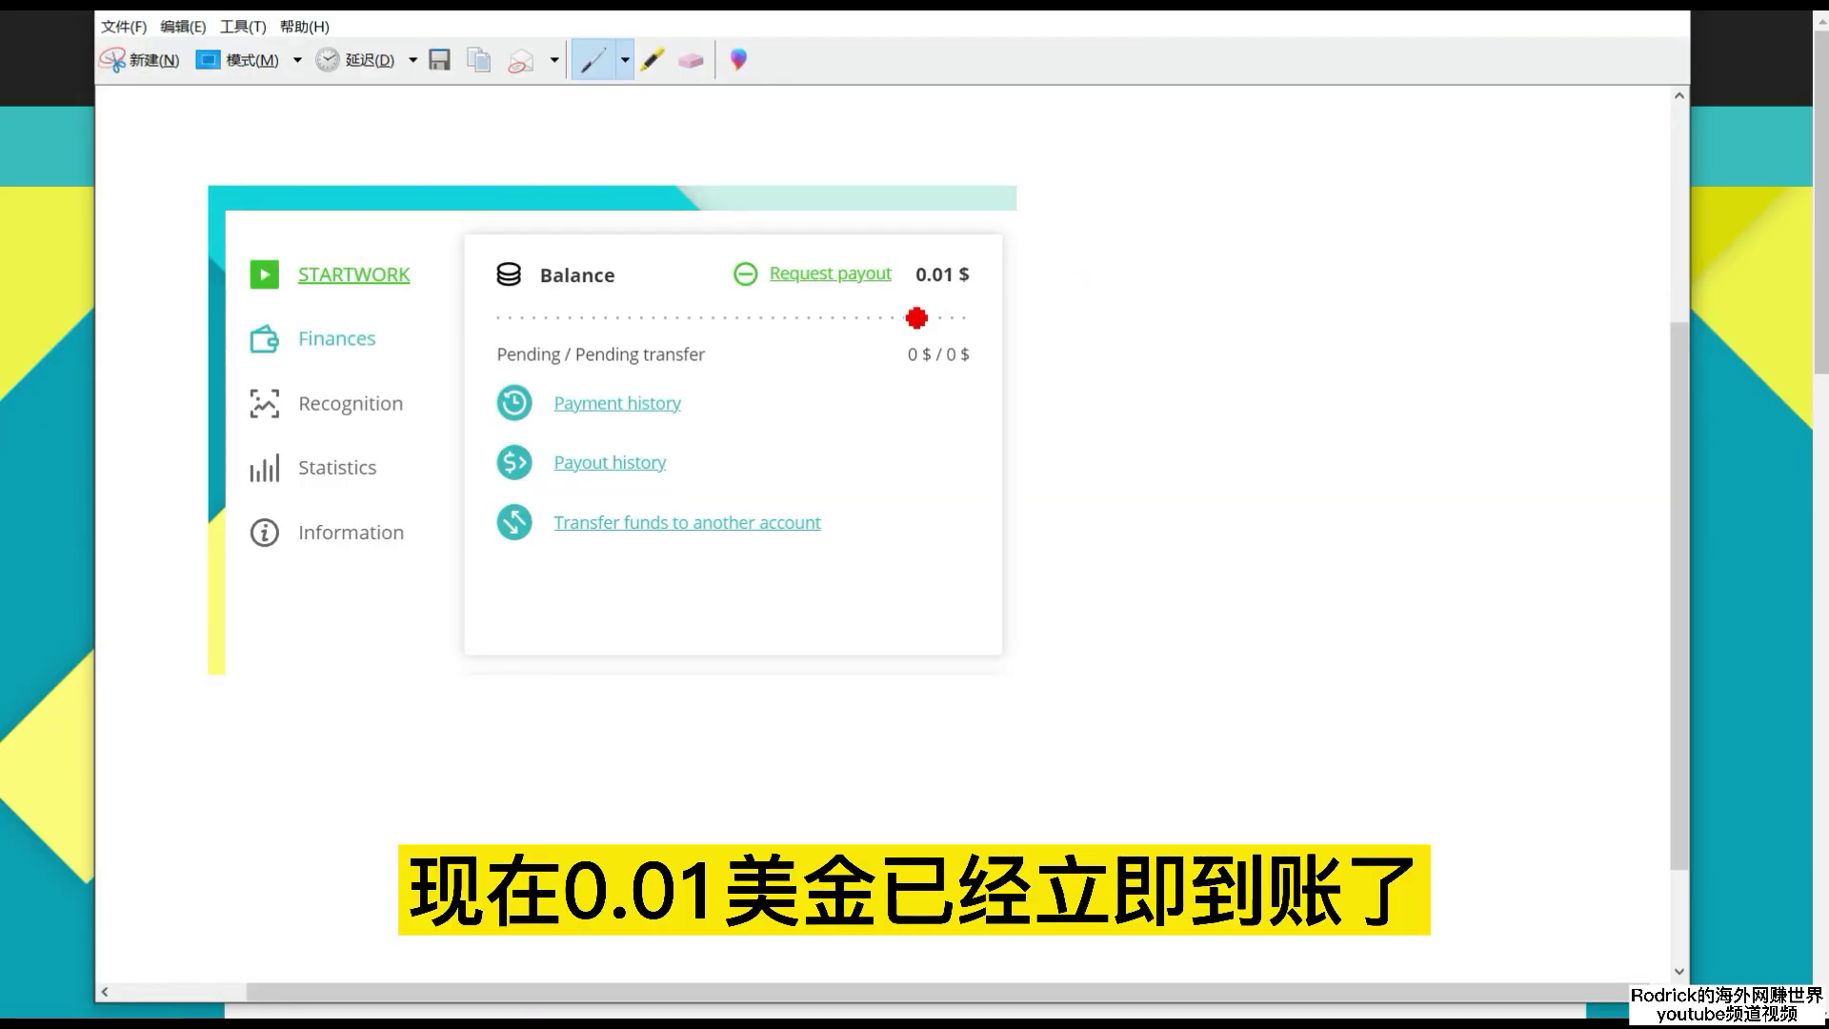
# Step: Underline in red the account balance in the 2Captcha screenshot and the available funds in the PacketStream dashboard screenshot
pyautogui.moveTo(910, 293); pyautogui.dragTo(1002, 300)
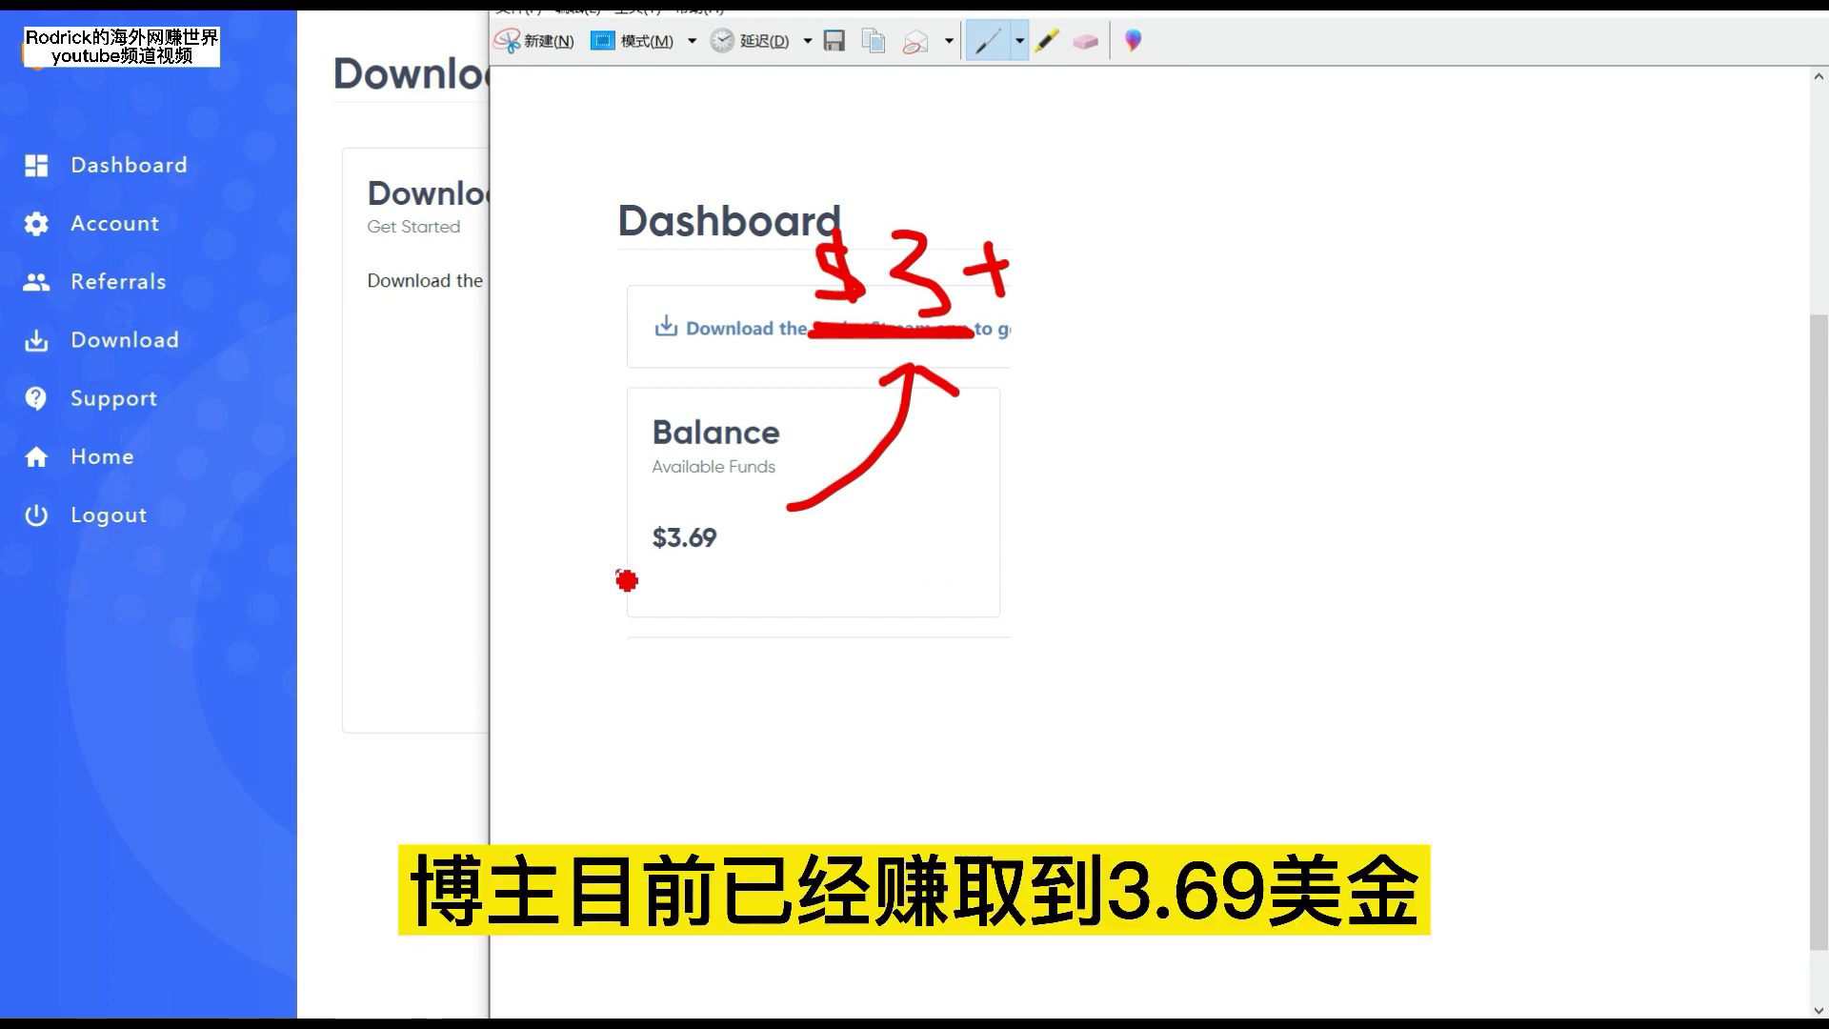
pyautogui.moveTo(621, 574); pyautogui.dragTo(777, 577)
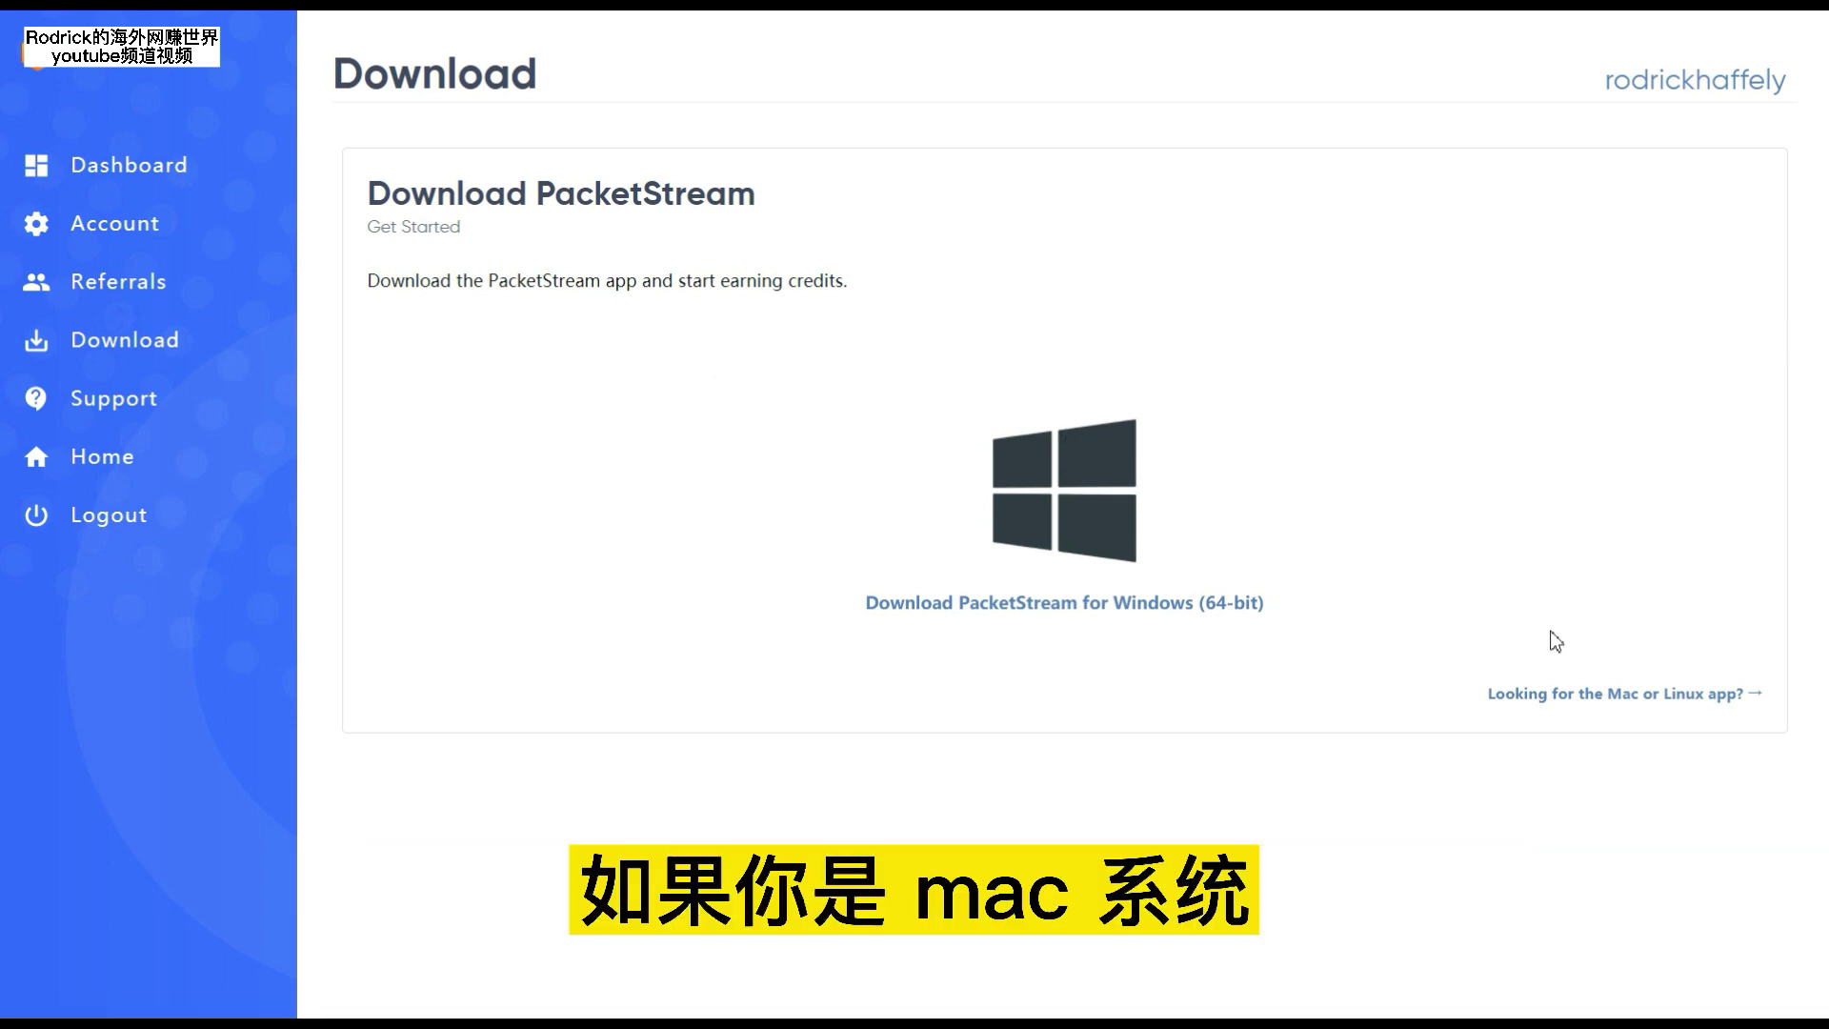
# Step: Show the PacketStream downloads for Mac and Linux and look through the available clients
pyautogui.click(1572, 691)
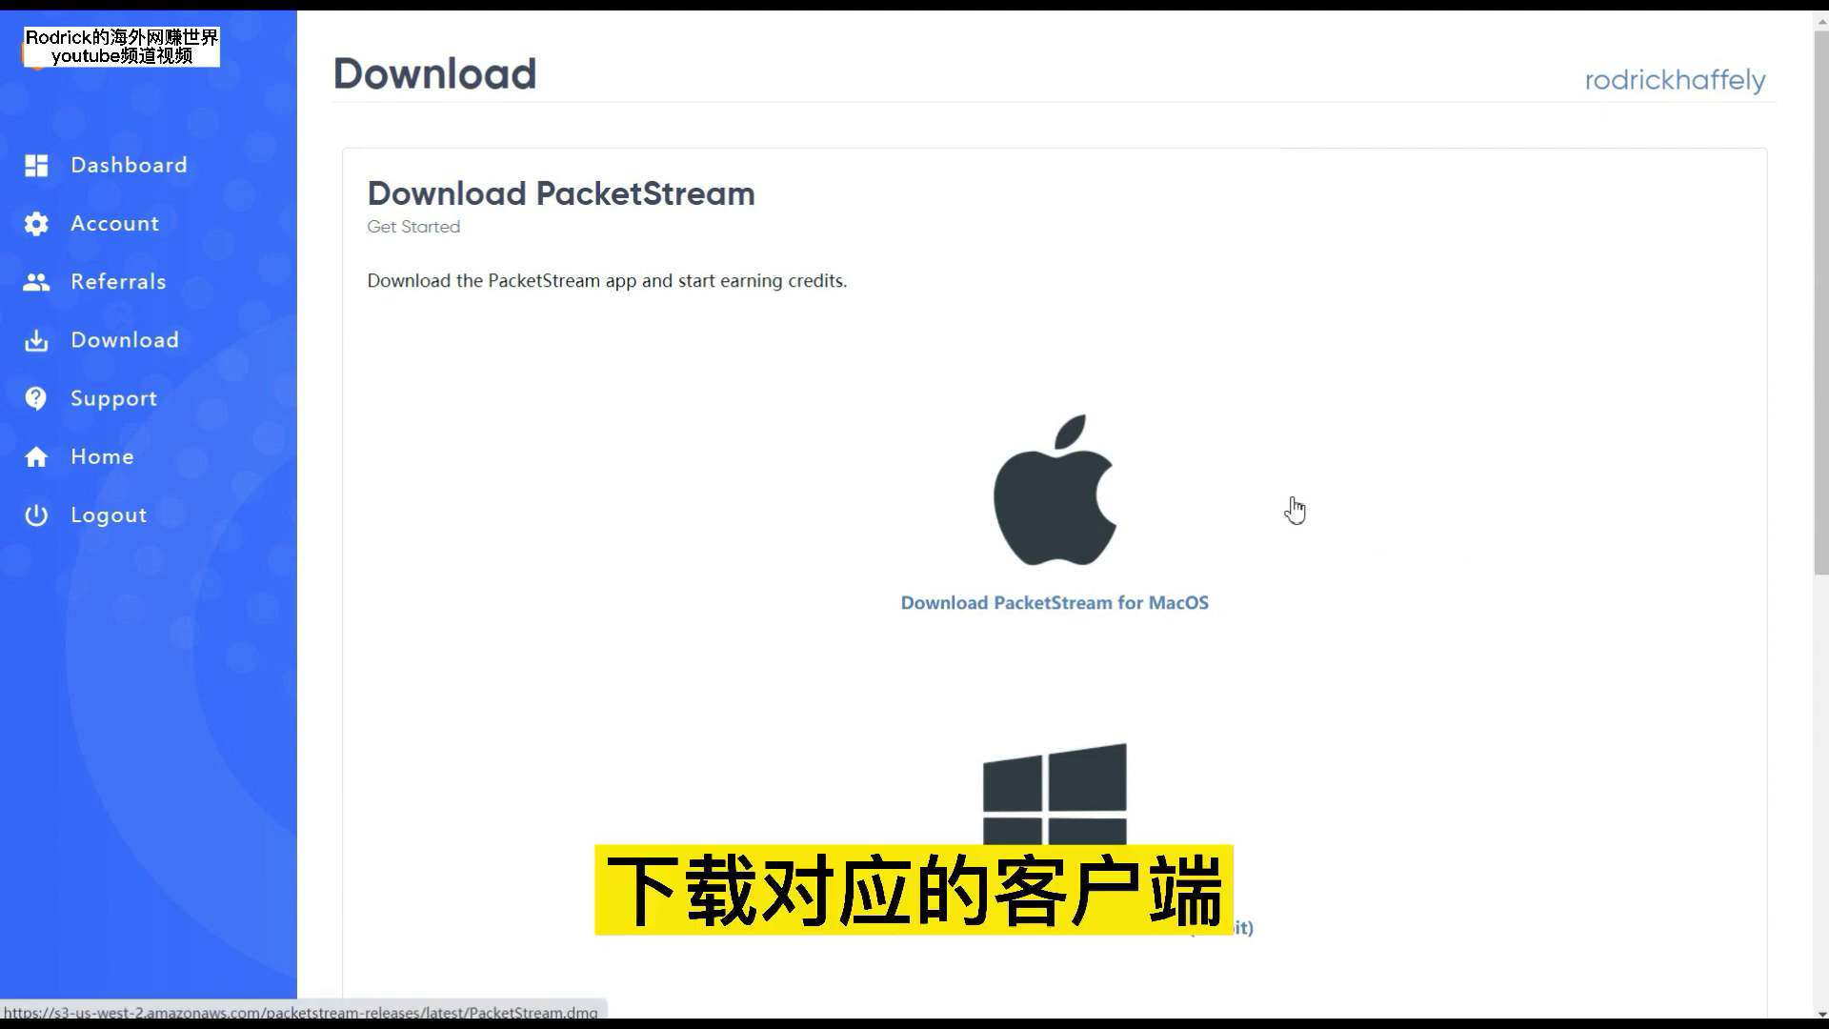
pyautogui.scroll(-8, 1294, 509)
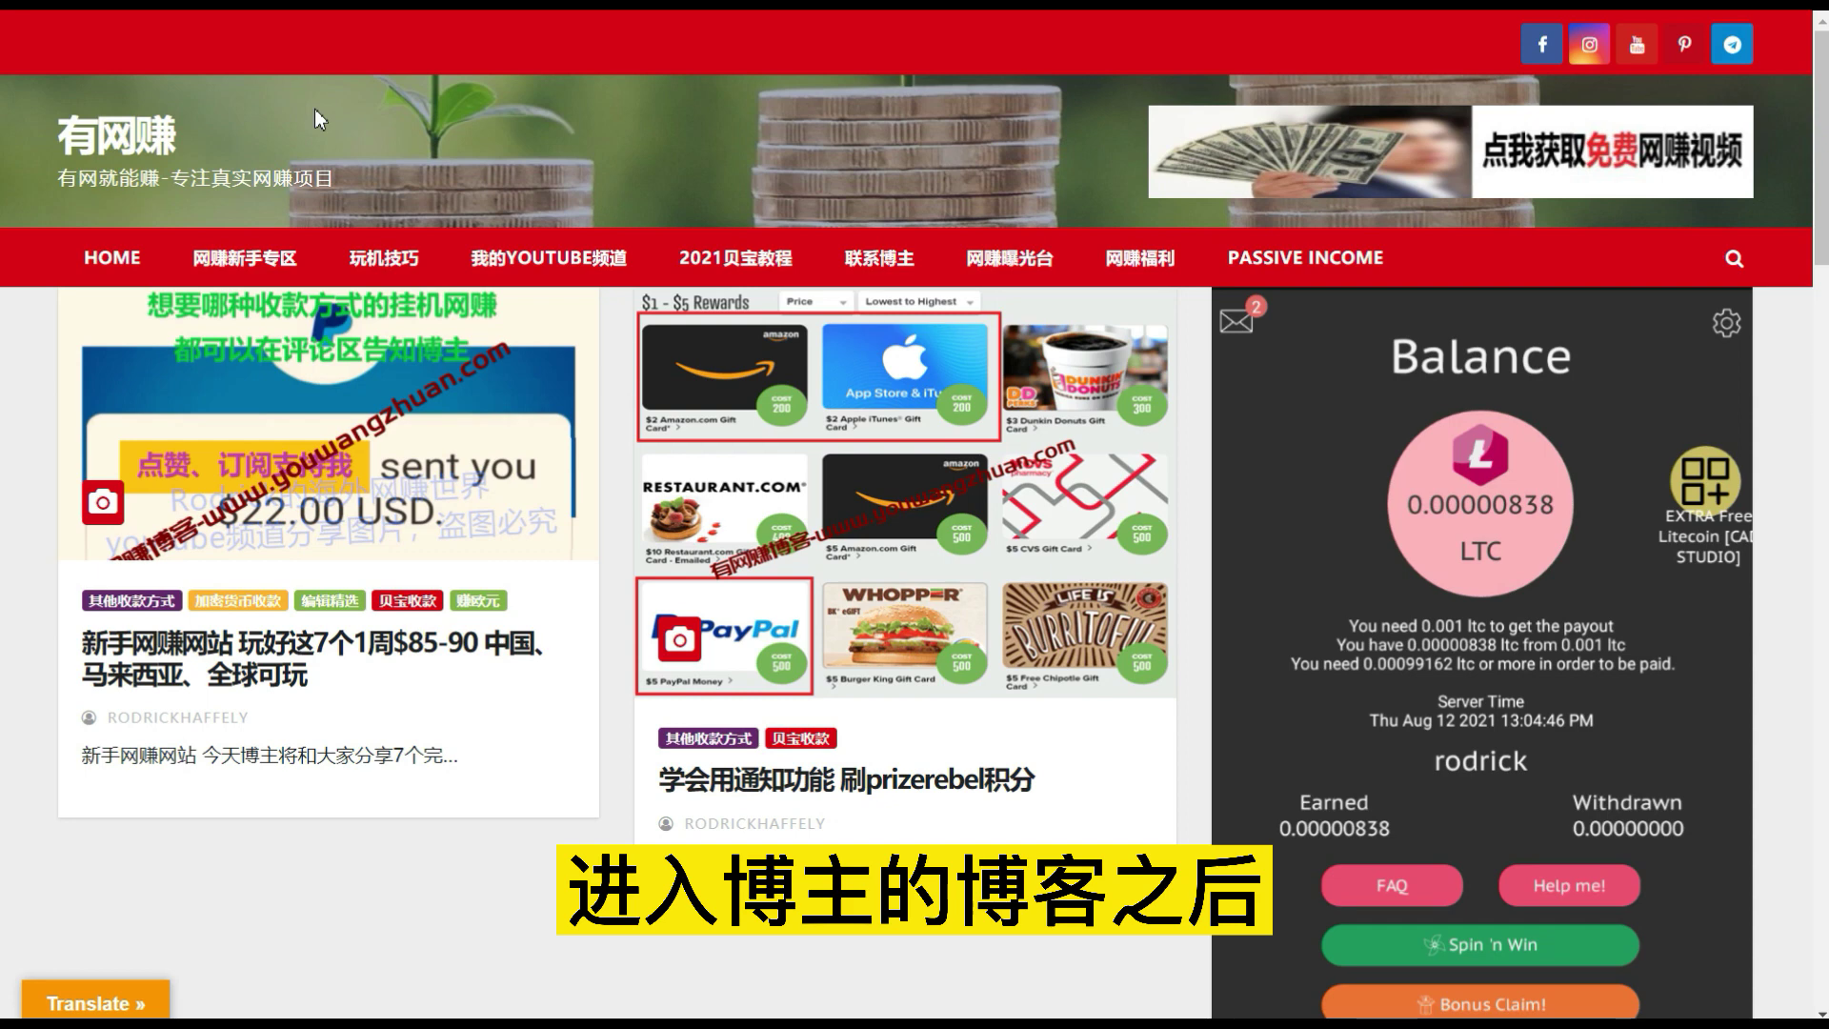
# Step: Switch to YouTube and open the brand-account channel linked in the channel banner
pyautogui.moveTo(273, 268)
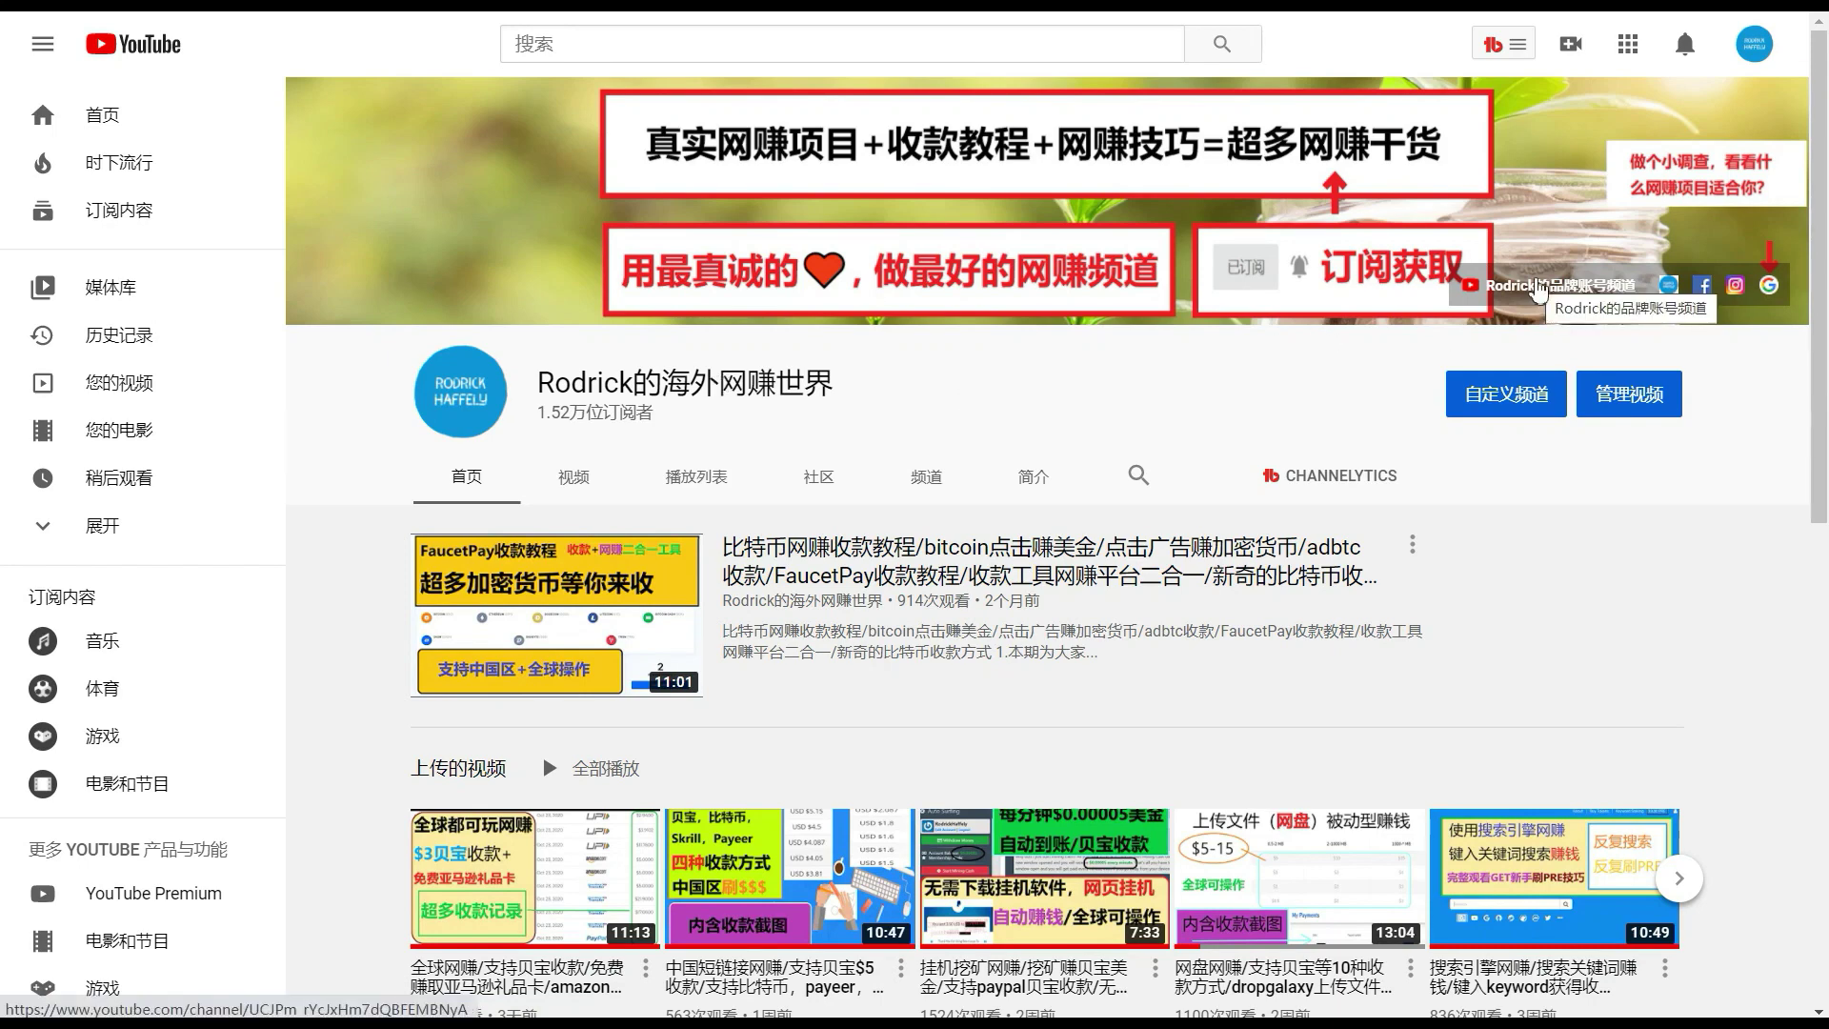
pyautogui.click(1539, 285)
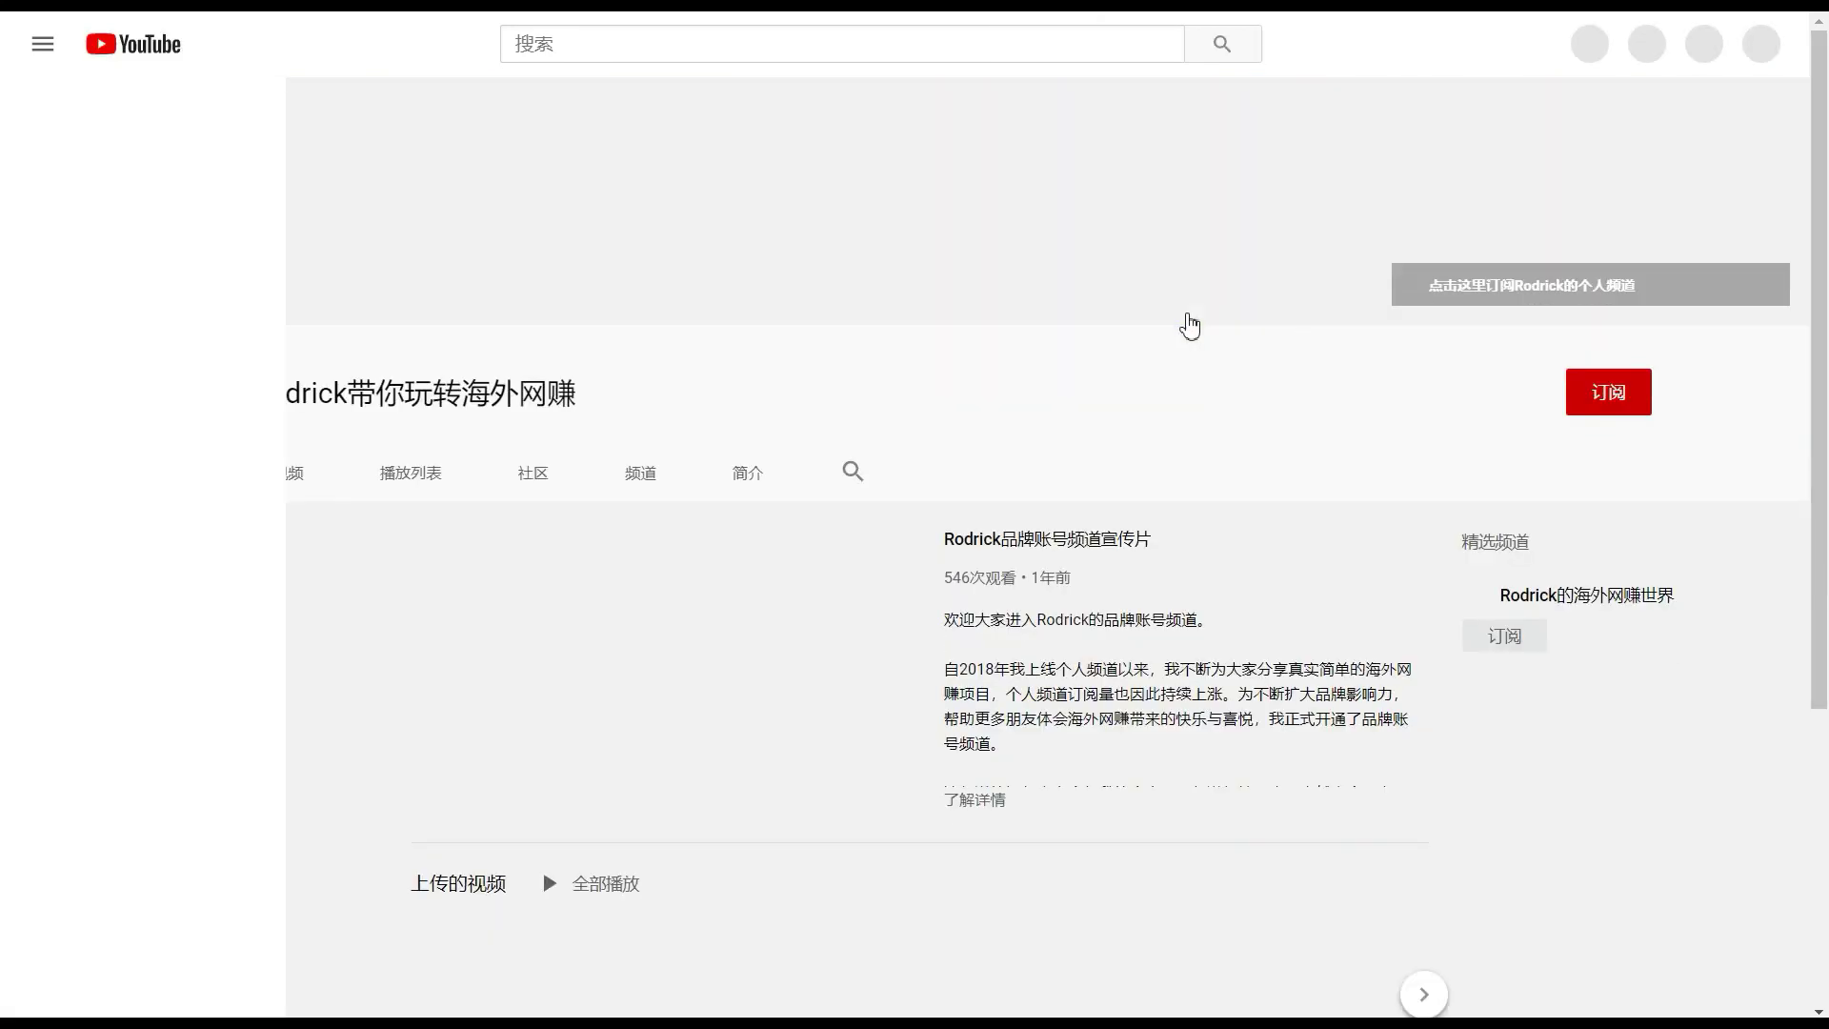